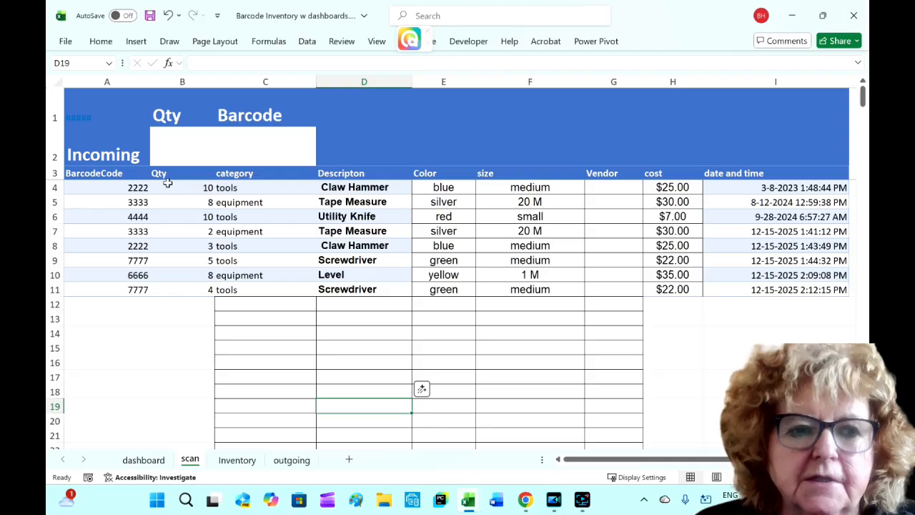
- Review the Inventory and outgoing sheets of the barcode inventory workbook
click(237, 461)
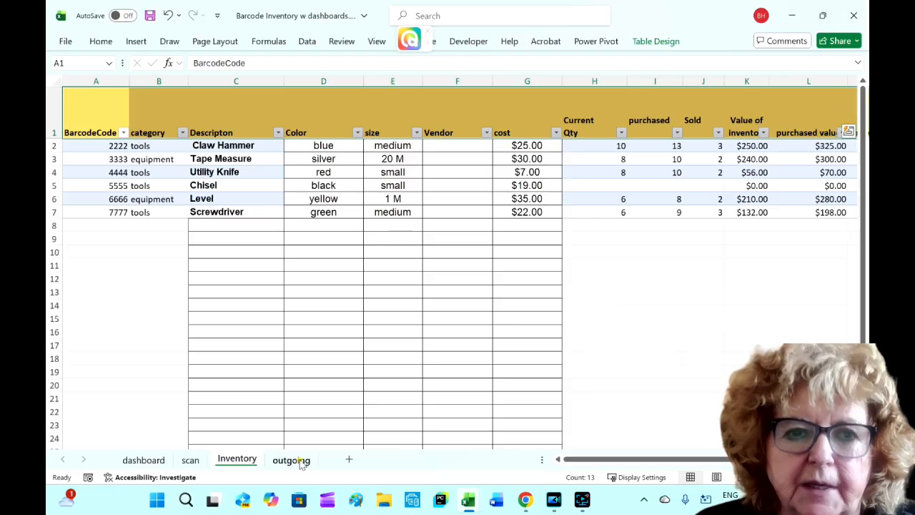
click(300, 462)
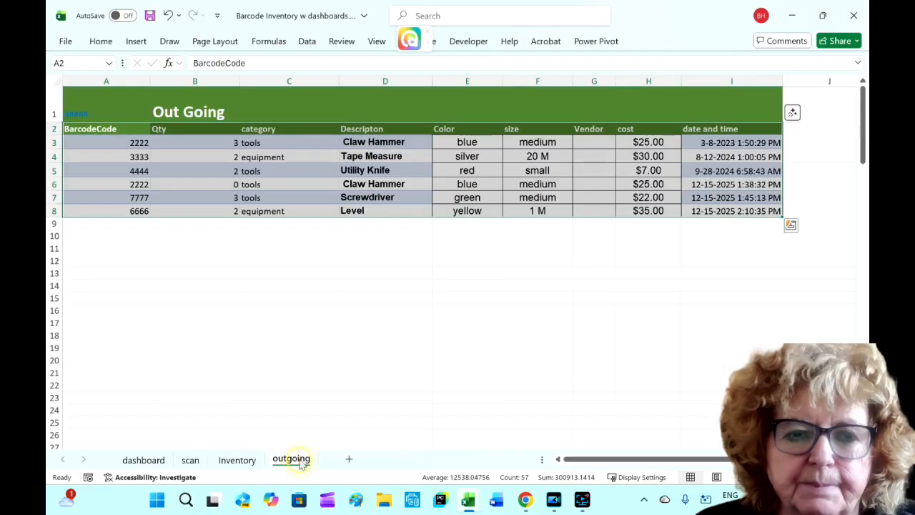
click(238, 460)
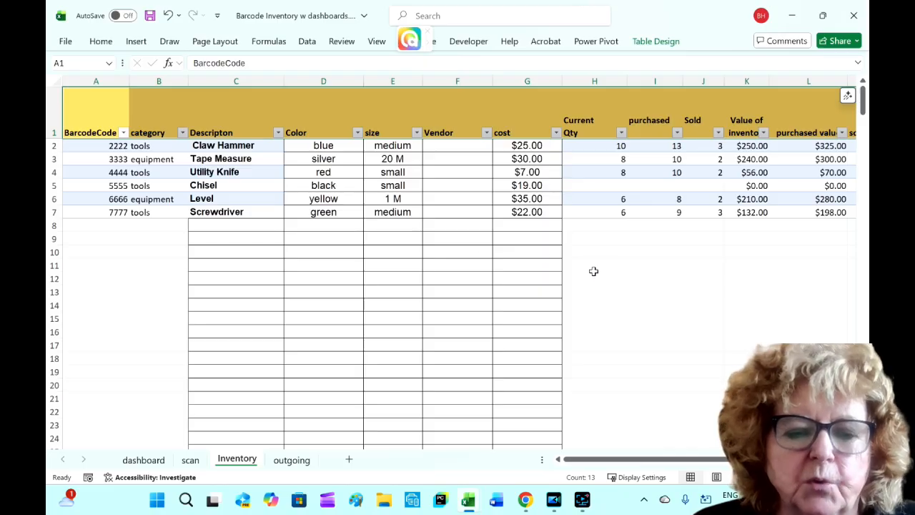
- Switch to the 1210Barcode Inventory workbook window and maximize it
mouse_move(471, 503)
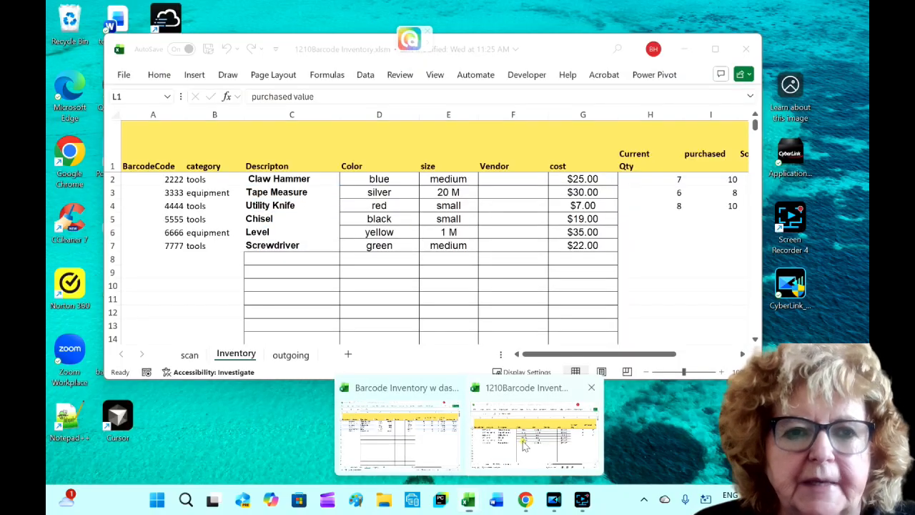
click(518, 440)
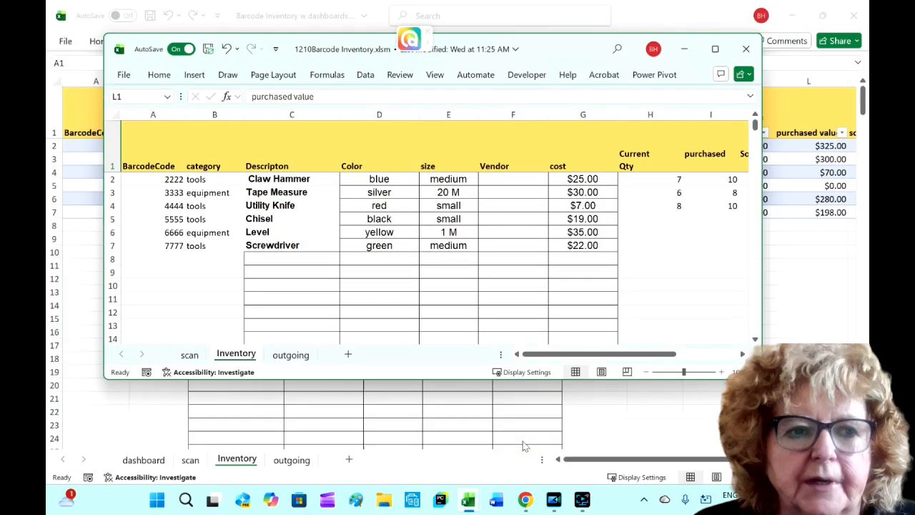
click(716, 47)
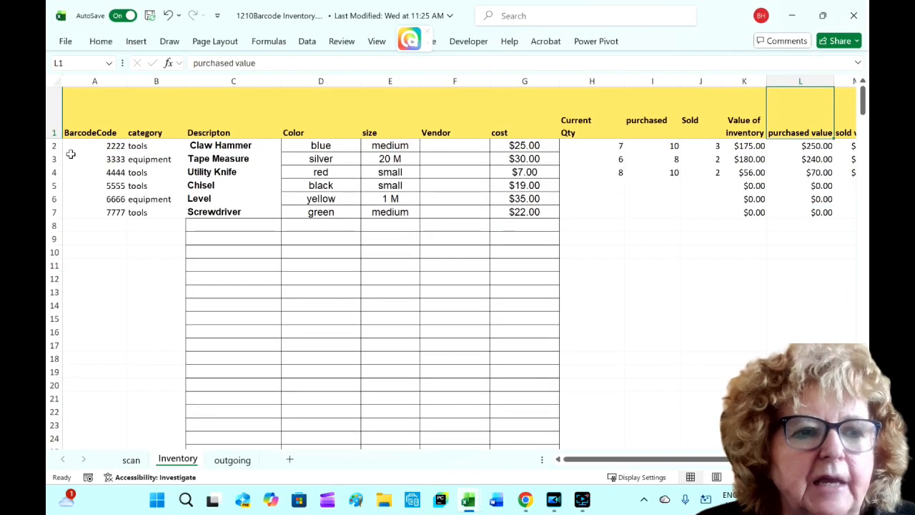
- Format the Inventory data range A1:M7 as a table with headers
click(217, 184)
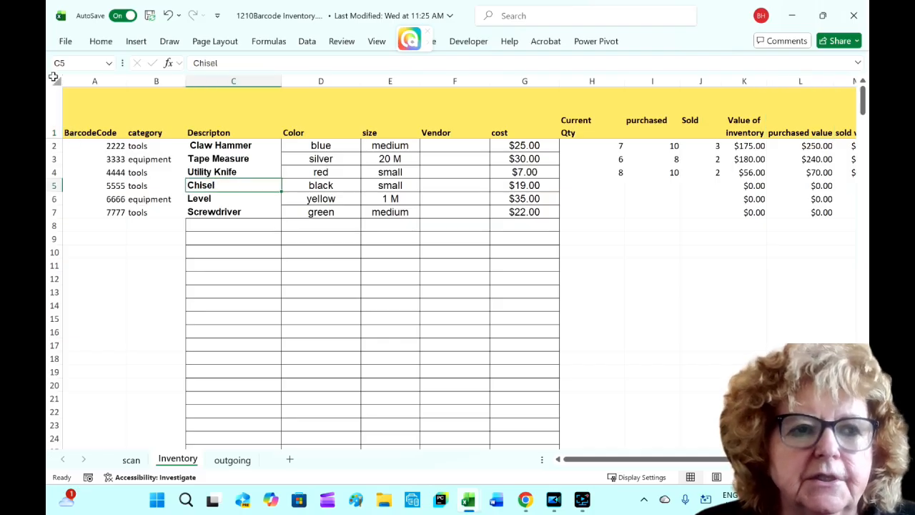
click(136, 42)
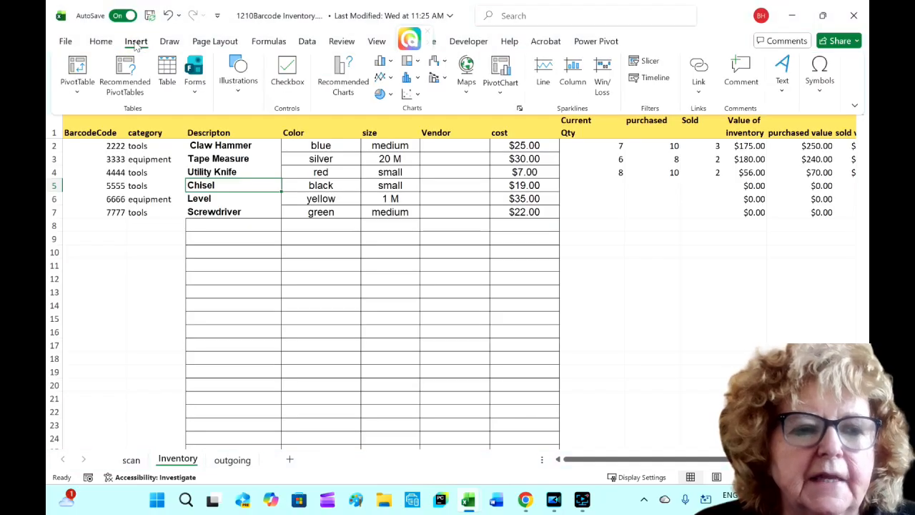
click(166, 71)
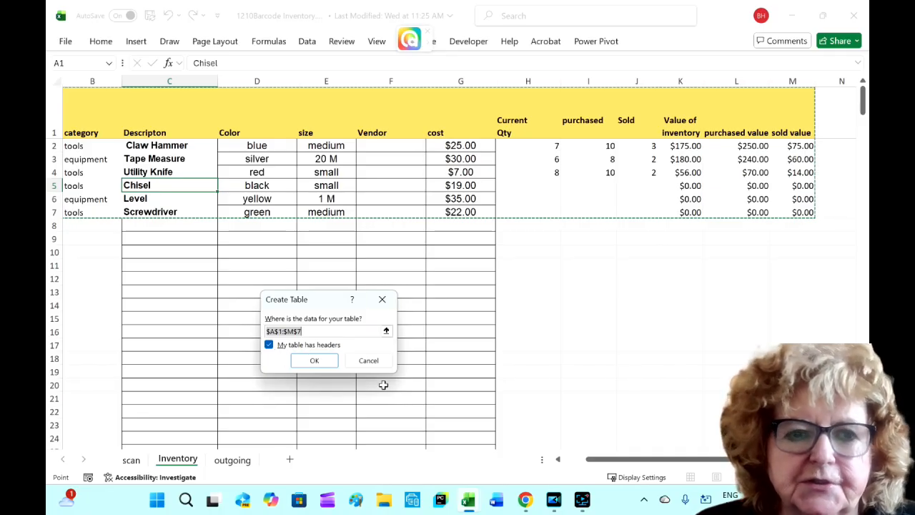
click(319, 362)
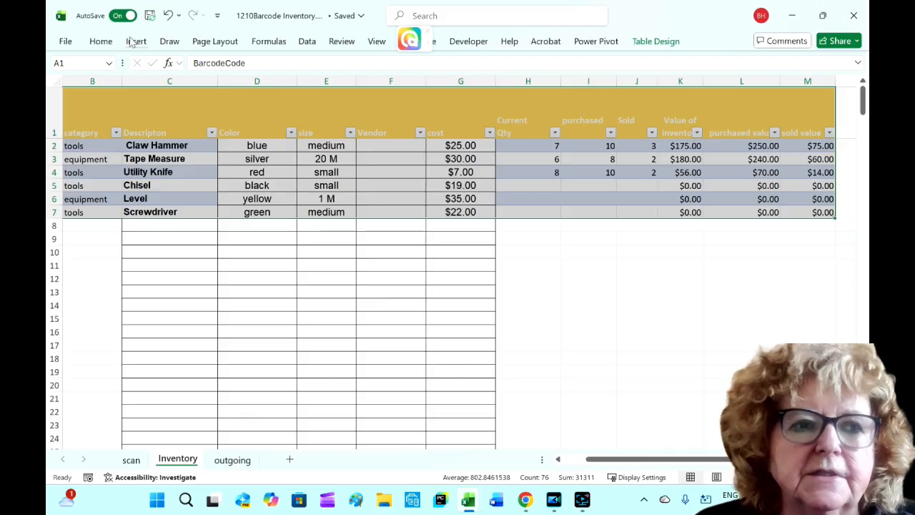
- Insert a PivotTable from Table1 on the existing Inventory worksheet at cell P3
click(326, 115)
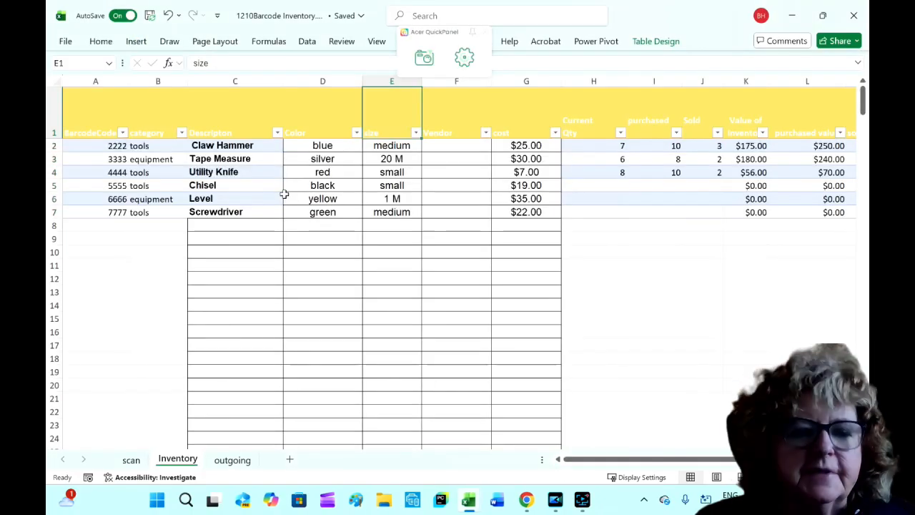
click(238, 185)
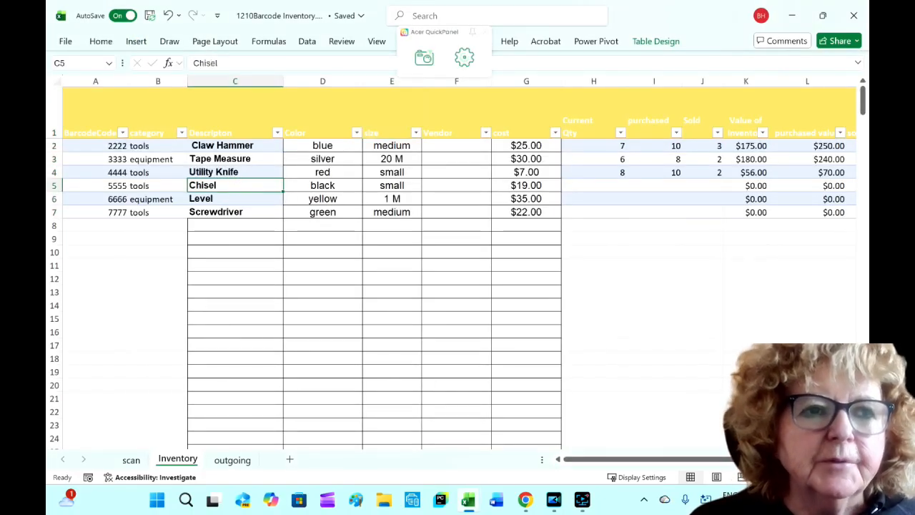
click(140, 43)
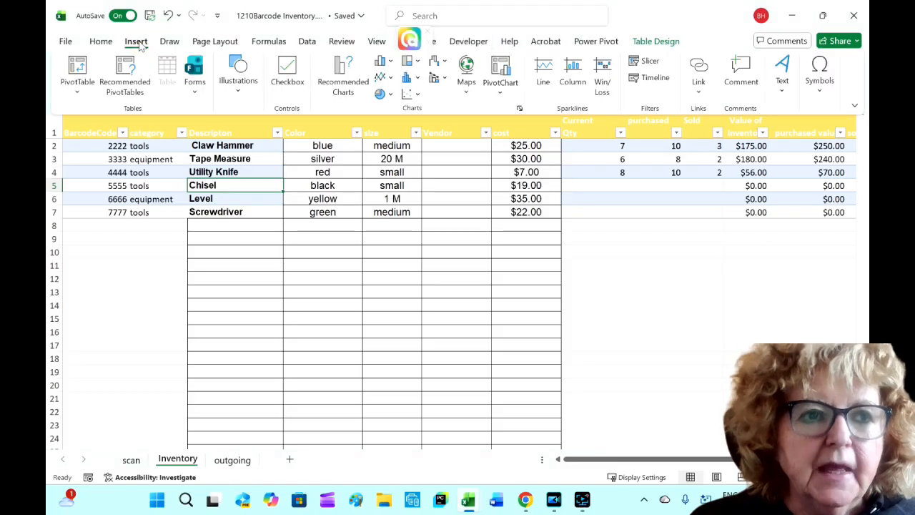
click(77, 66)
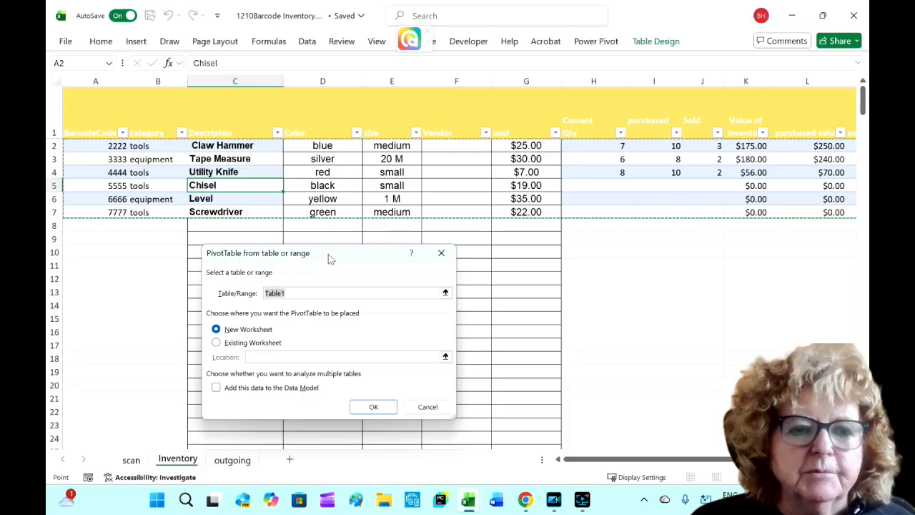
drag(347, 260, 396, 140)
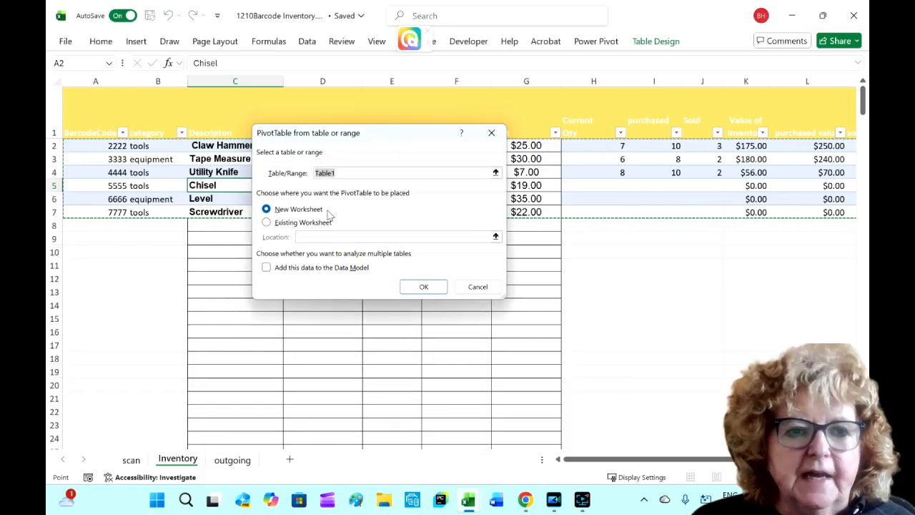
click(266, 223)
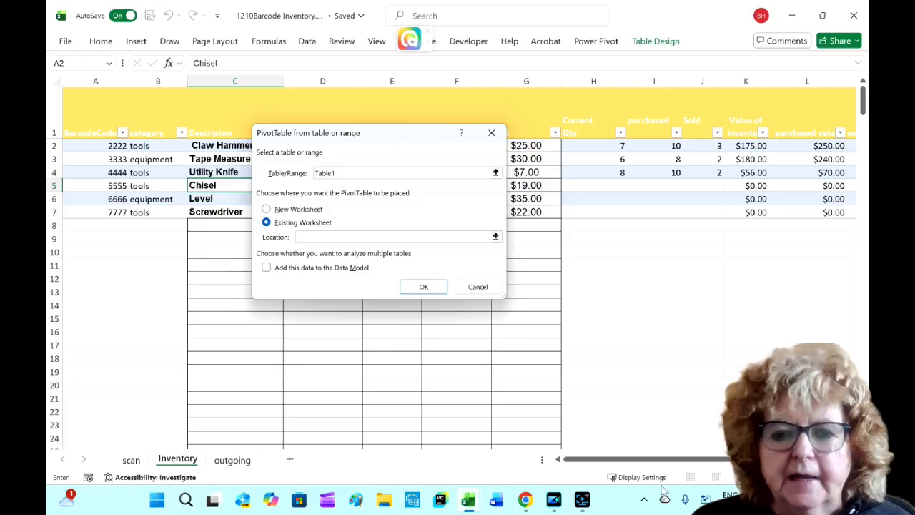
scroll(644, 459, right, 1)
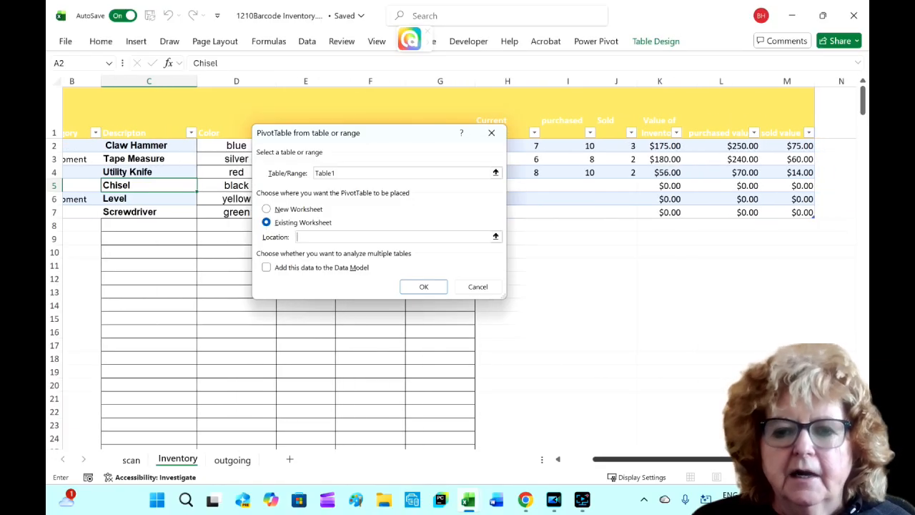
scroll(643, 459, right, 3)
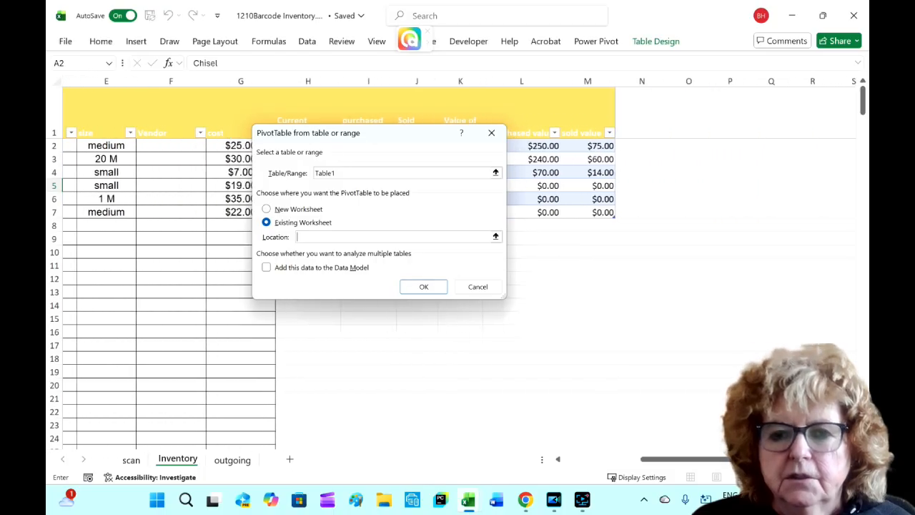
scroll(669, 171, right, 1)
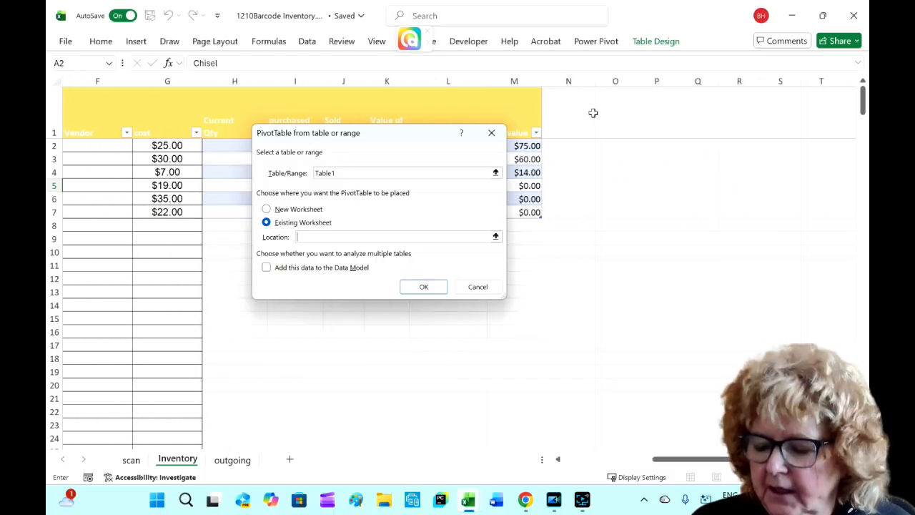
click(648, 159)
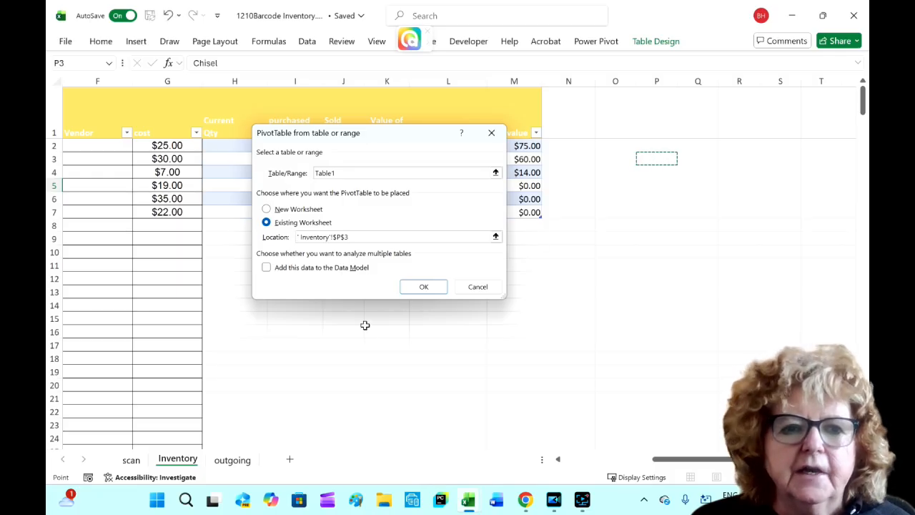
click(424, 287)
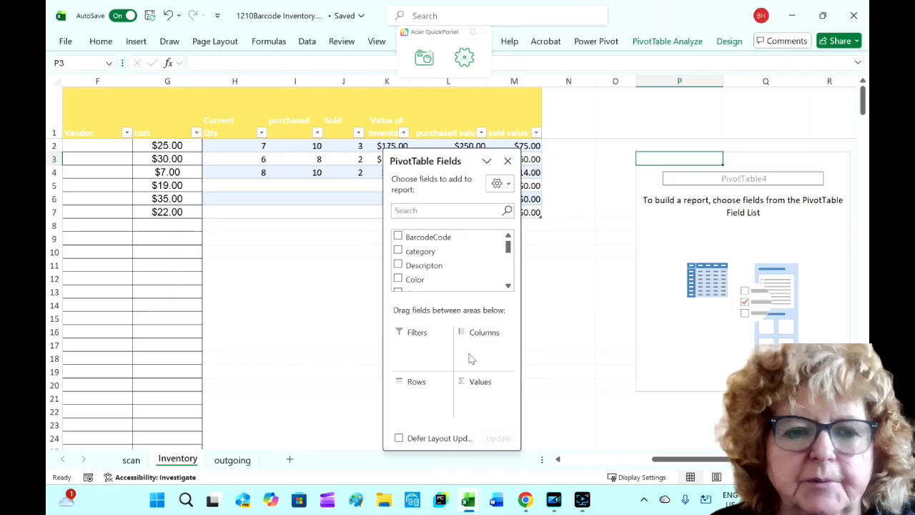
- Put BarcodeCode in the pivot rows and CurrentQty in the pivot values
click(398, 236)
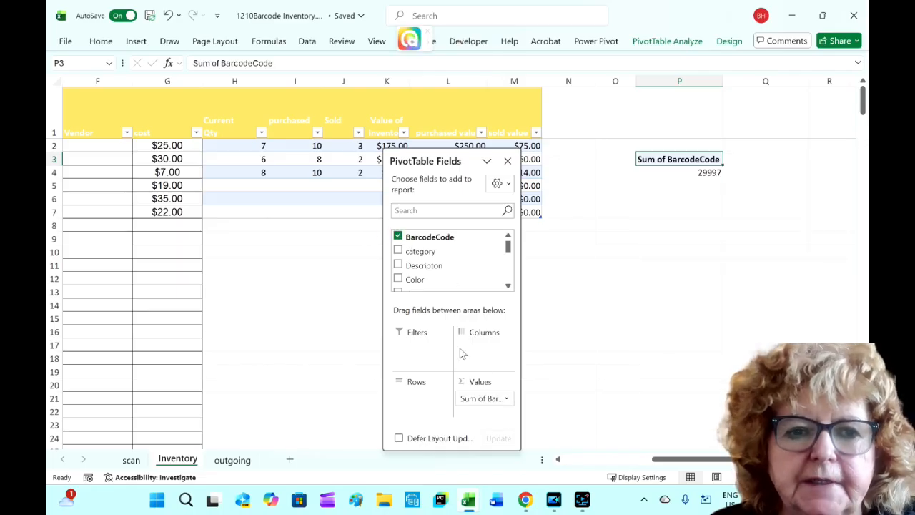
drag(475, 401, 419, 397)
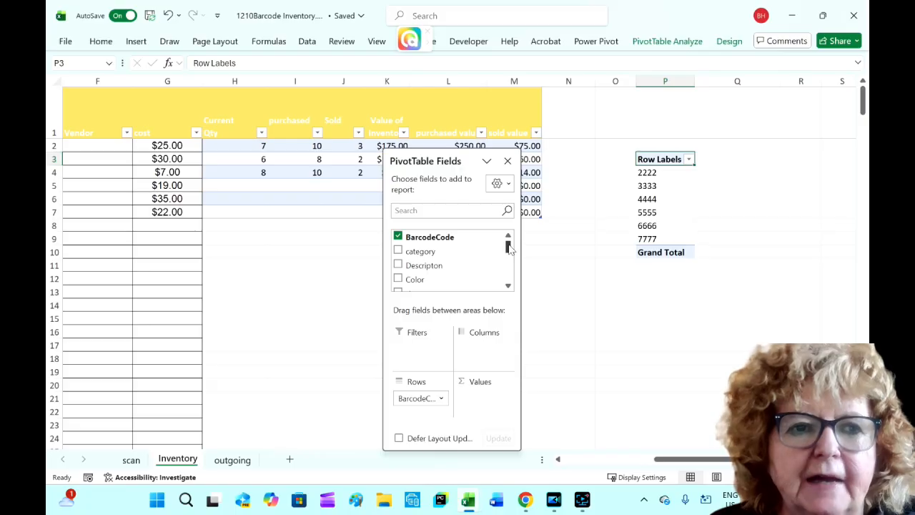
drag(508, 246, 508, 259)
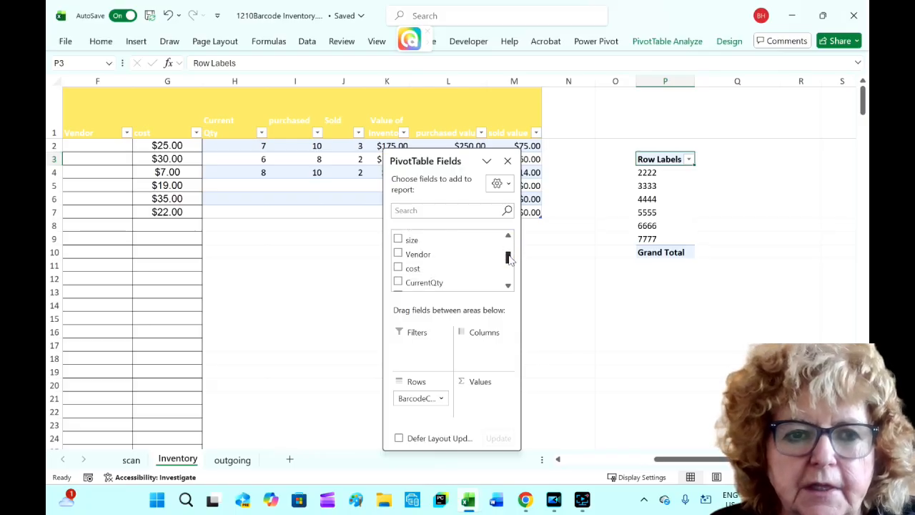
click(398, 282)
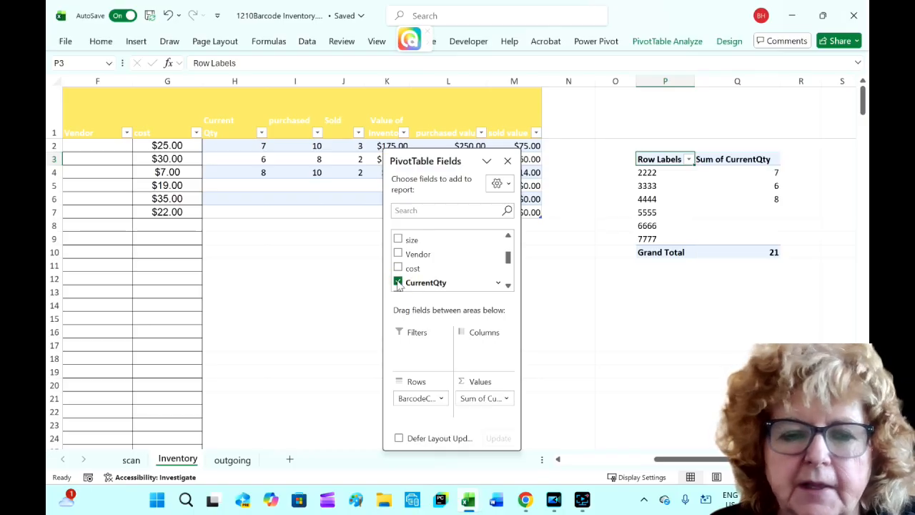
- Insert a clustered bar PivotChart from the pivot table and close the field list
click(689, 320)
click(707, 225)
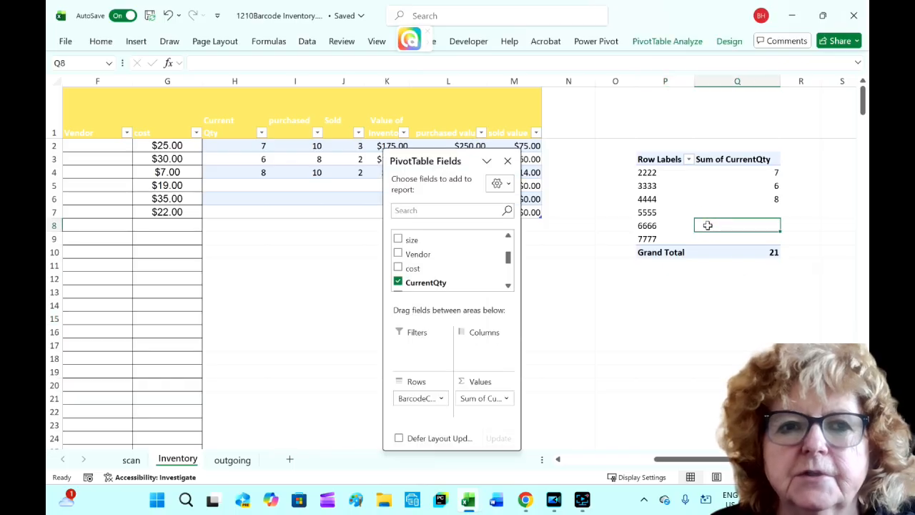
click(665, 41)
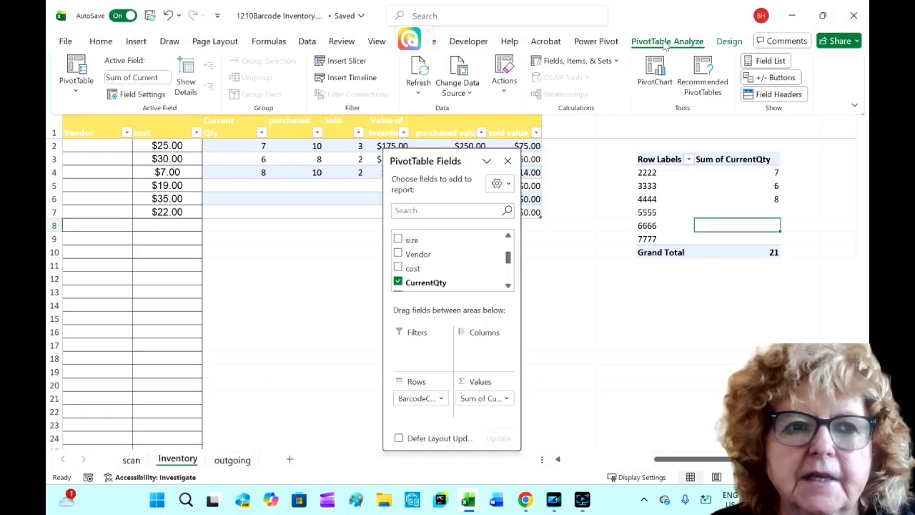
click(653, 72)
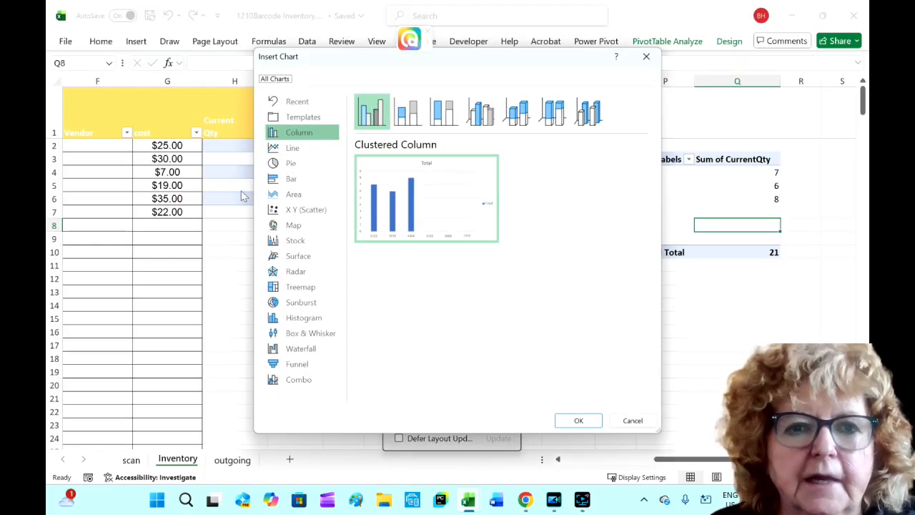
click(276, 180)
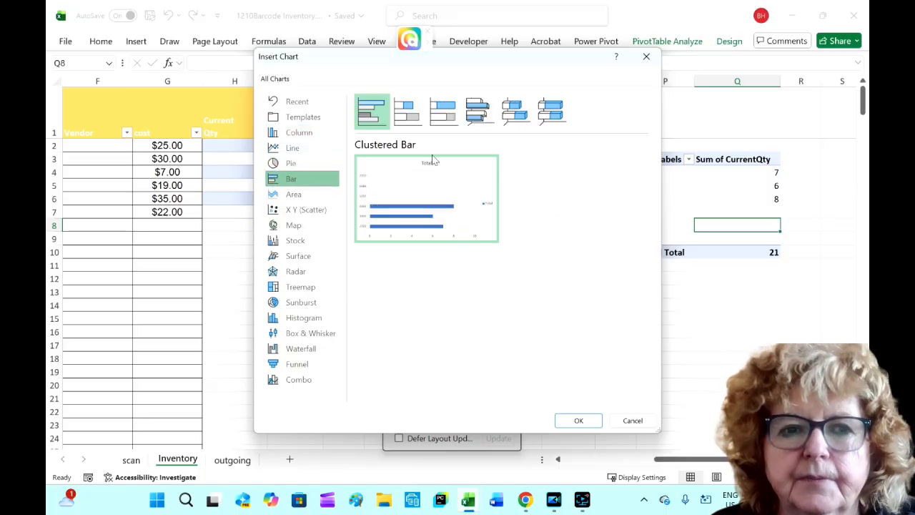
click(444, 174)
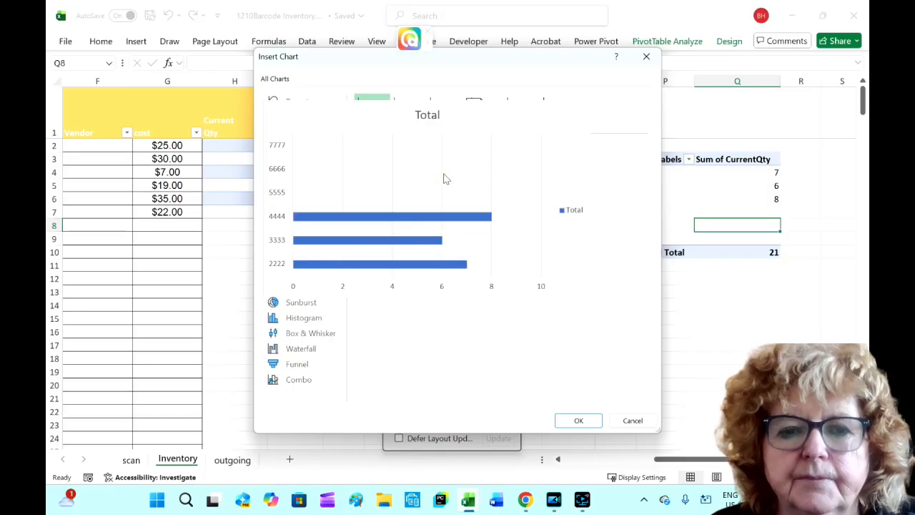
click(579, 422)
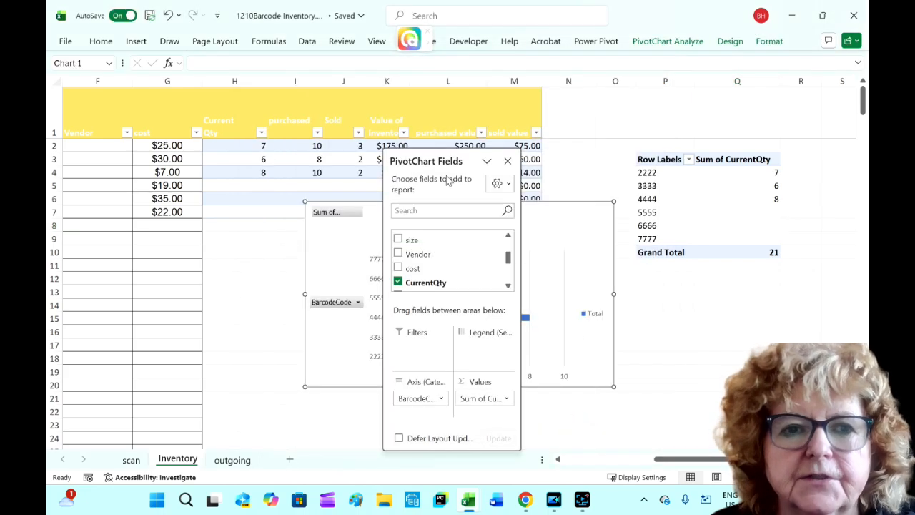
click(507, 162)
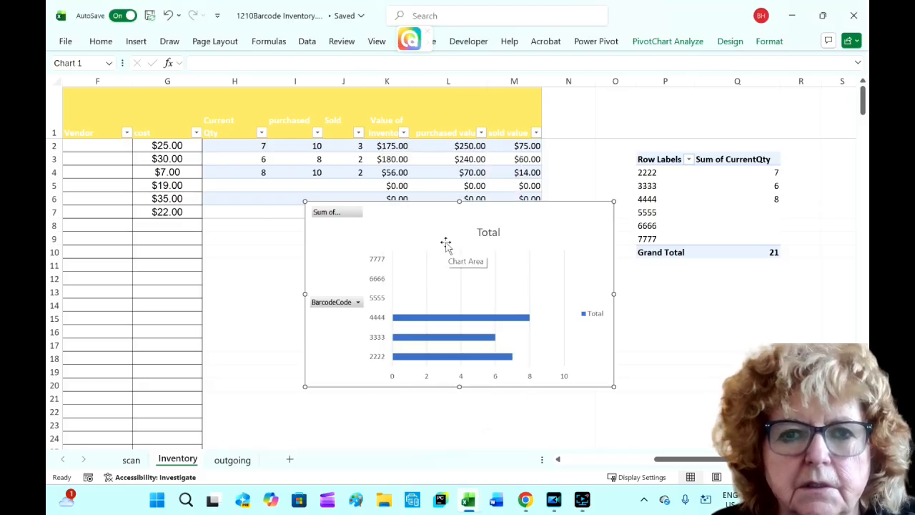
- Retitle the PivotChart as Qanity on hand
click(488, 230)
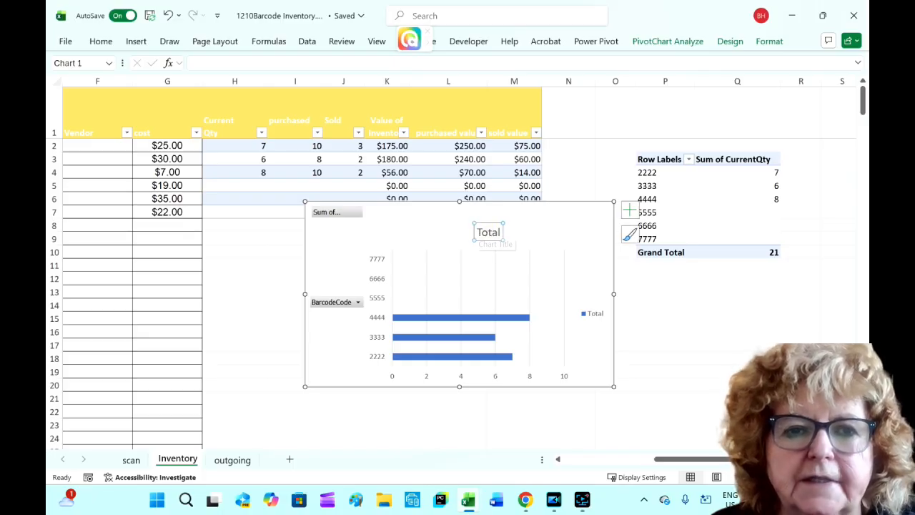
double_click(489, 232)
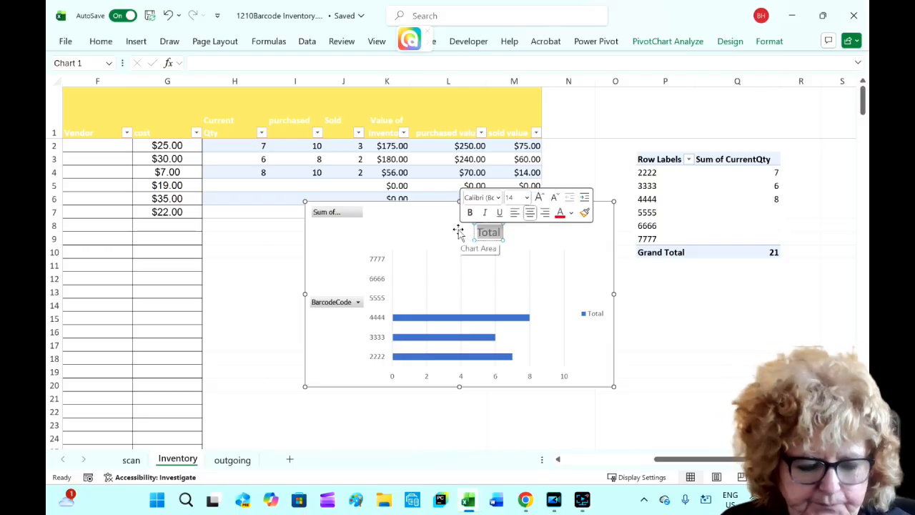
text(Q)
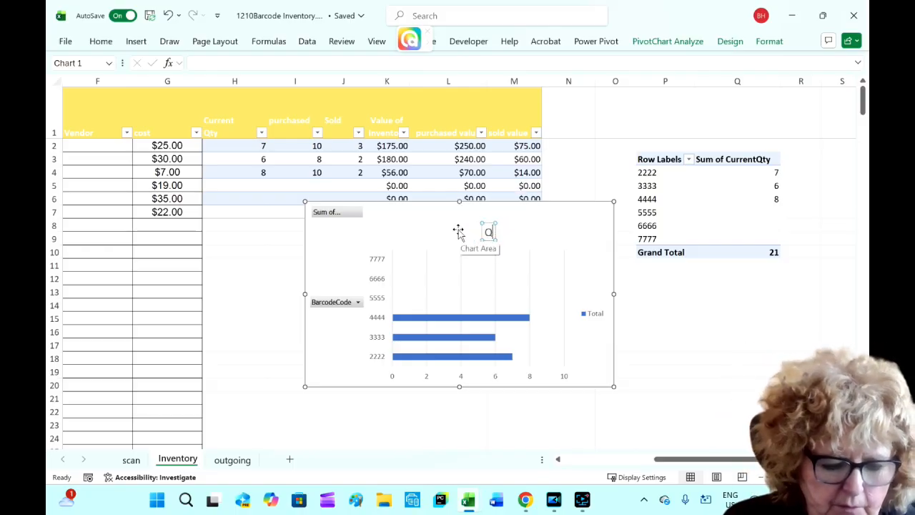
text(anity)
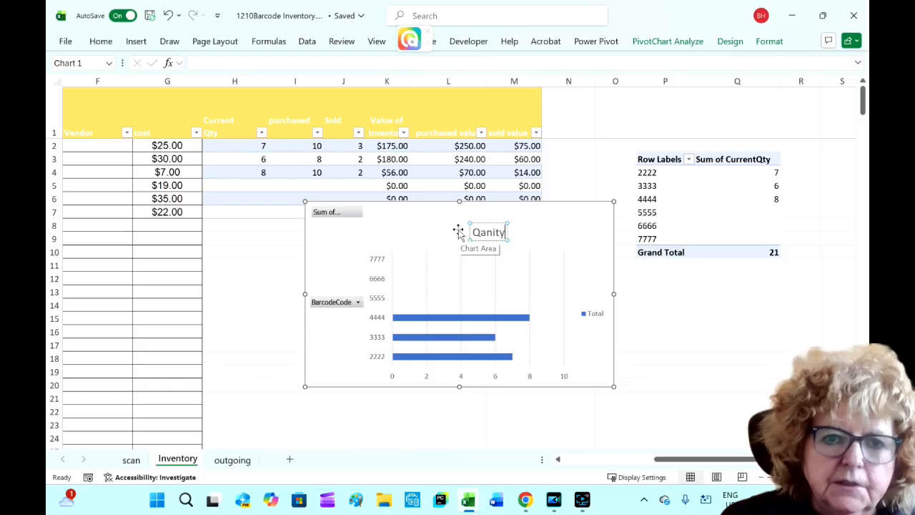
text( o)
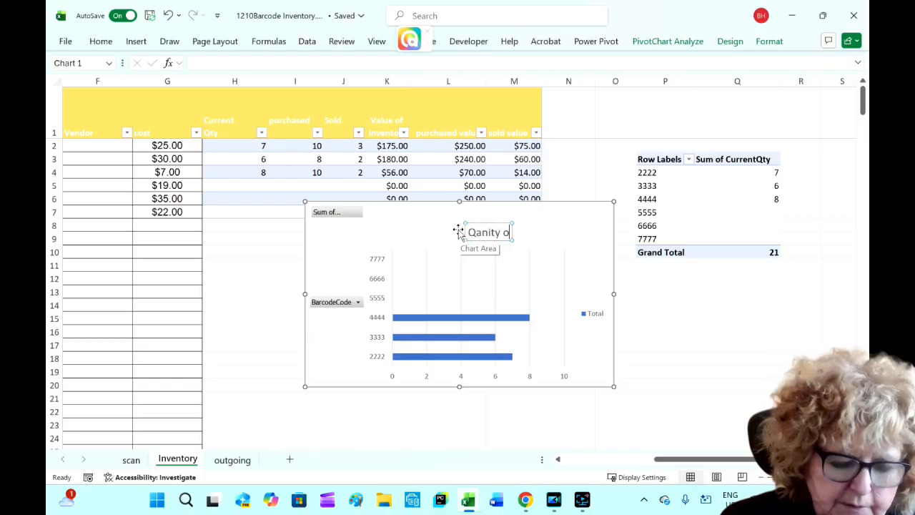
text(n hand)
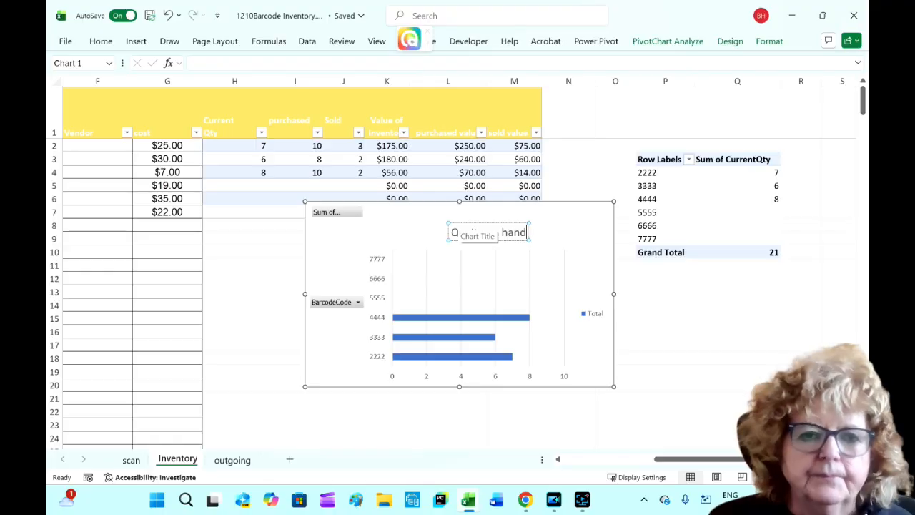
click(498, 260)
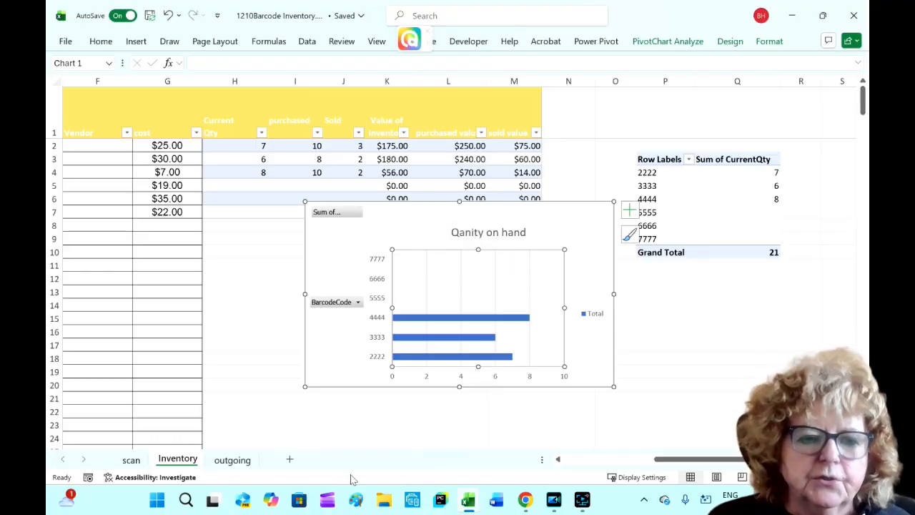
- Add a new worksheet and fill its cells A1:Q29 with a blue background
click(289, 460)
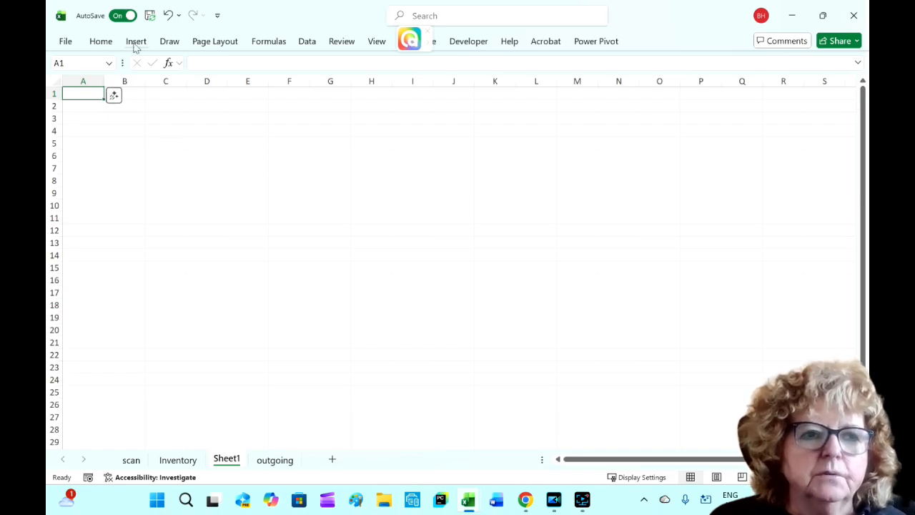
click(99, 41)
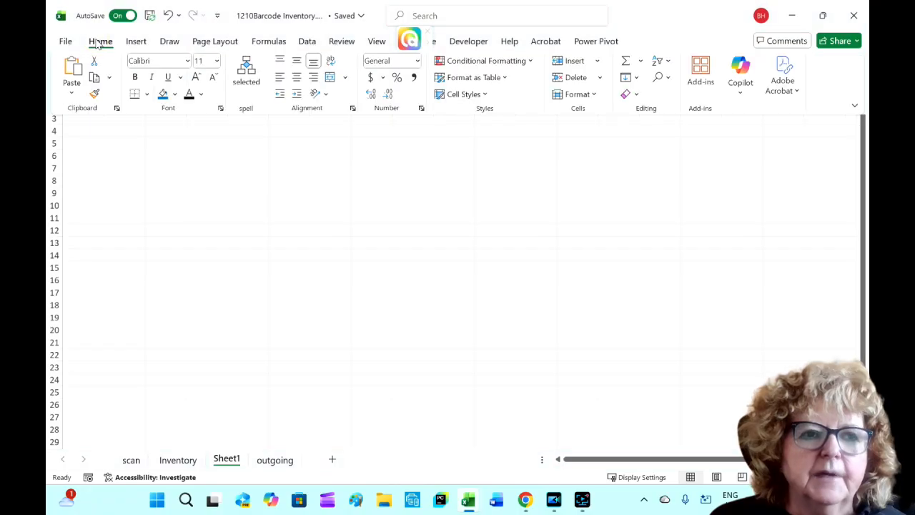
click(164, 96)
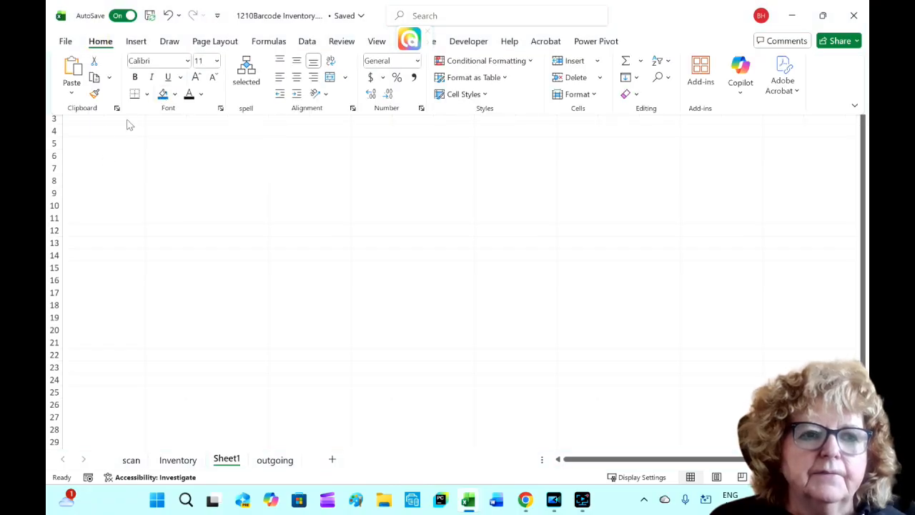
click(95, 121)
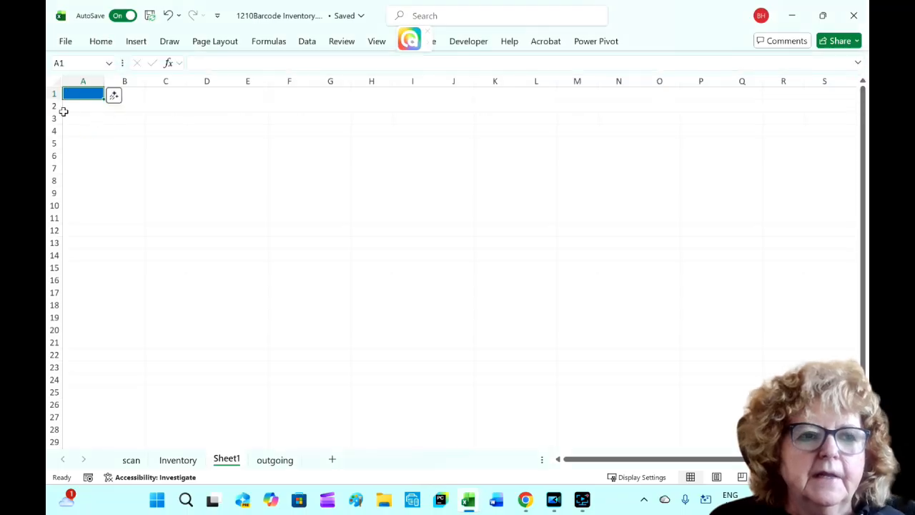
click(100, 40)
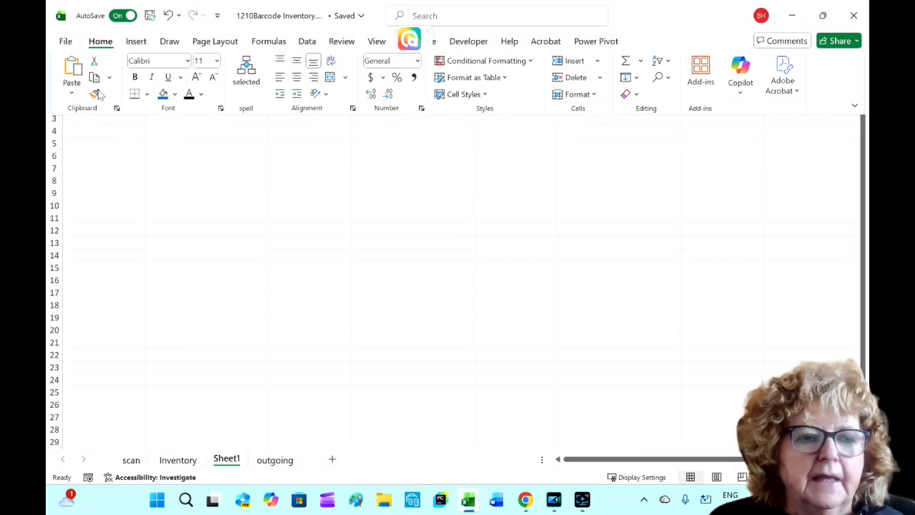
click(95, 94)
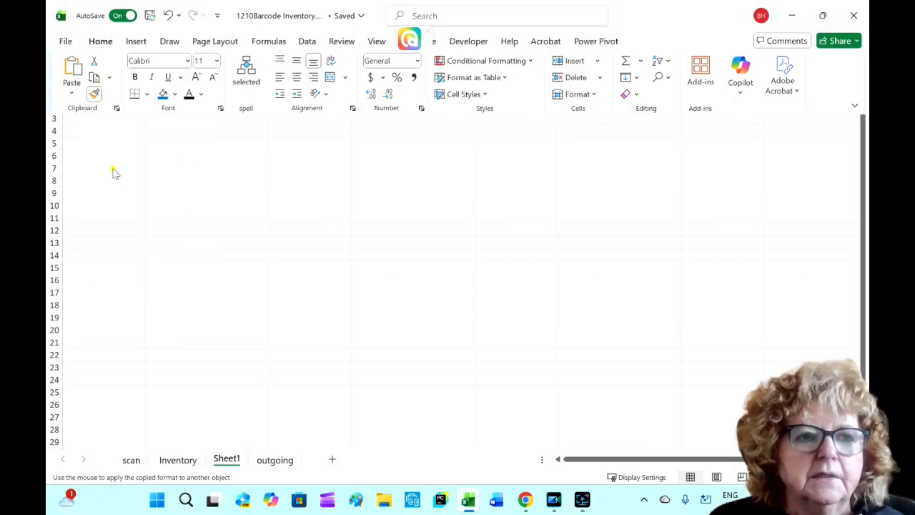
mouse_move(83, 94)
mouse_down()
mouse_move(198, 374)
mouse_move(793, 437)
mouse_move(758, 443)
mouse_up()
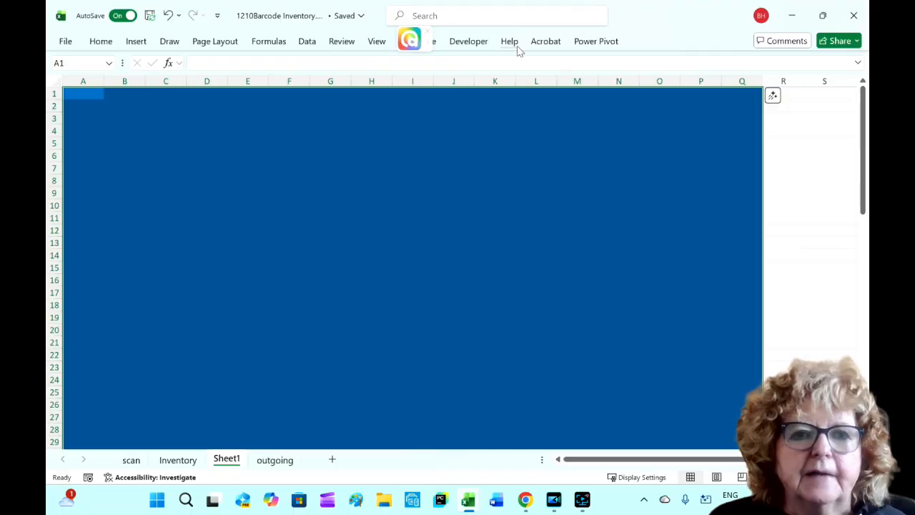
- Draw a text box spanning about A2:F5 on the new sheet containing the word Inventory
click(137, 42)
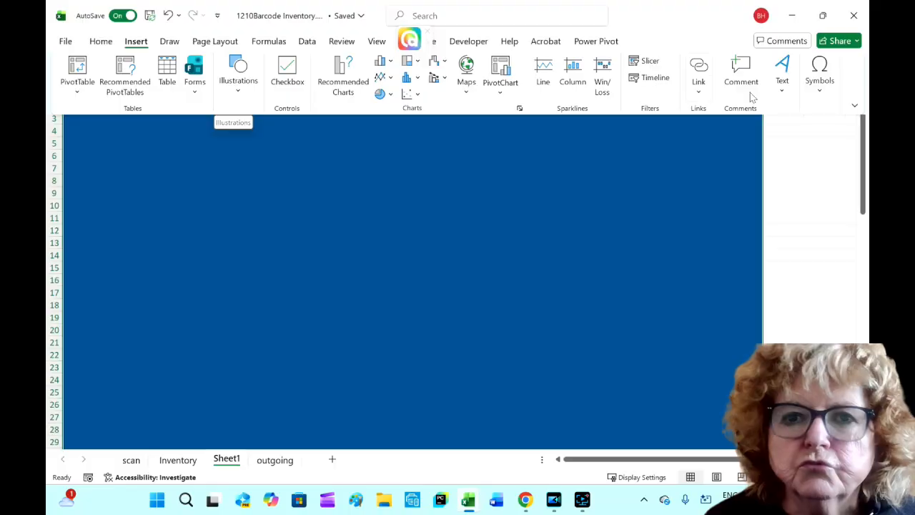
click(782, 90)
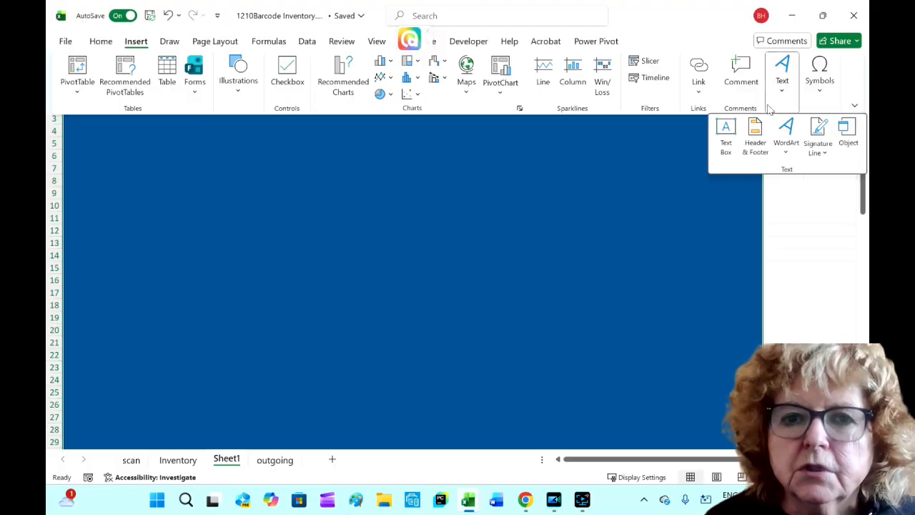
click(723, 133)
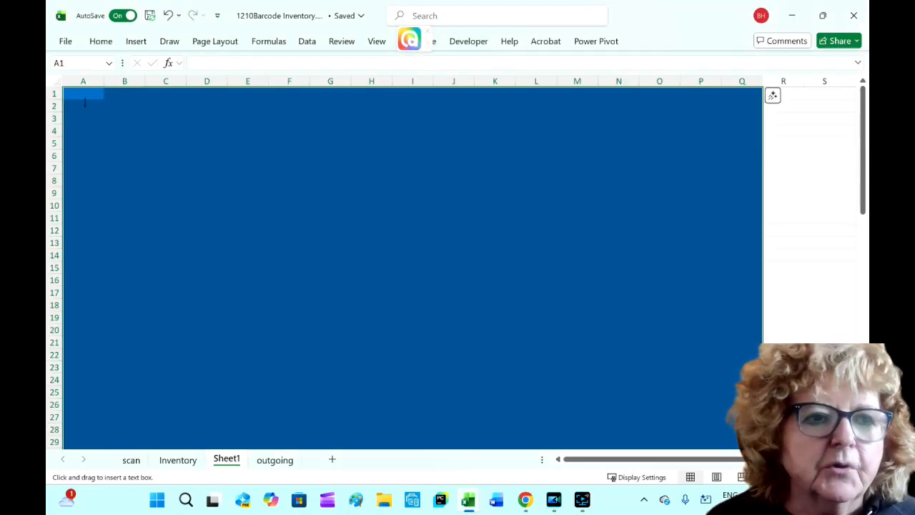
drag(70, 96, 311, 148)
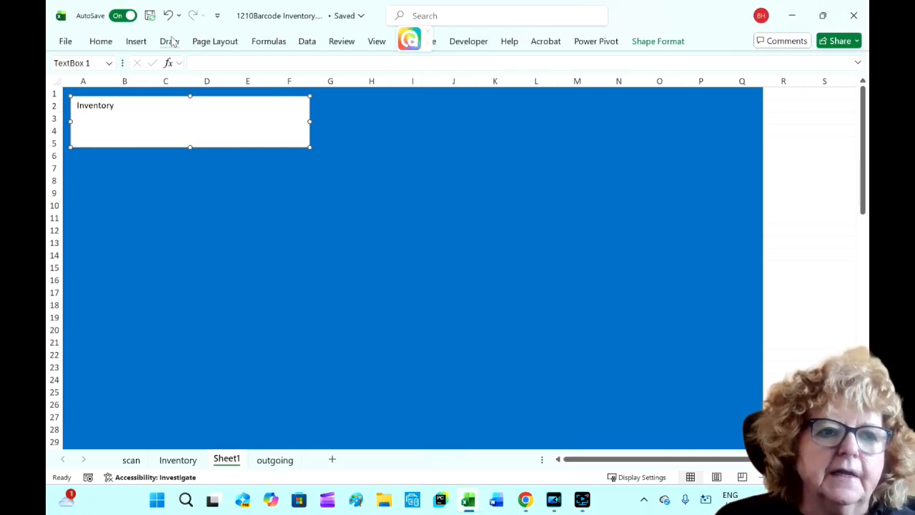
- Enlarge the Inventory text to font size 40 and narrow the text box to fit it
double_click(126, 108)
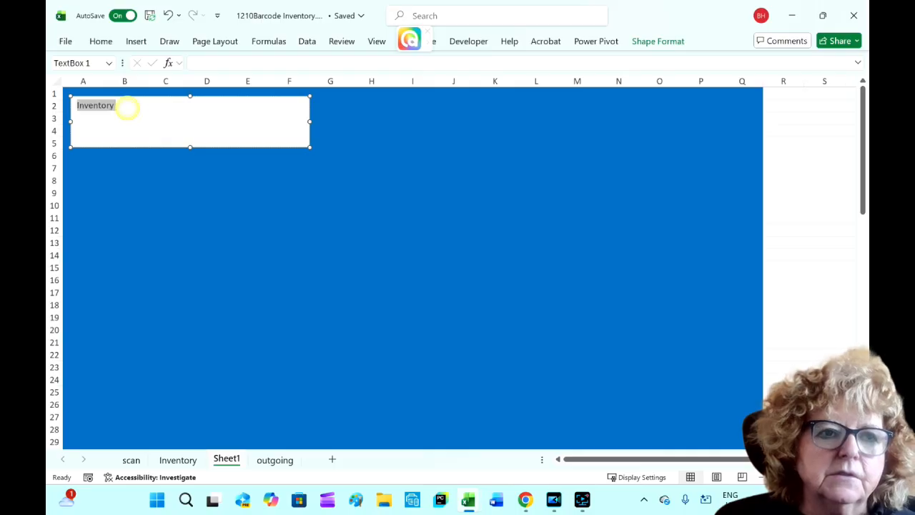
click(100, 43)
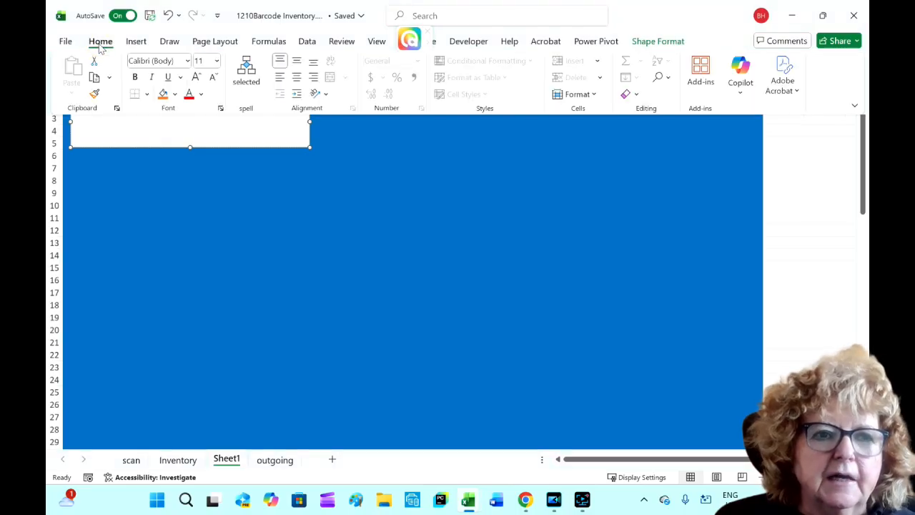
click(197, 77)
click(198, 76)
click(197, 76)
click(197, 76)
click(199, 78)
click(199, 77)
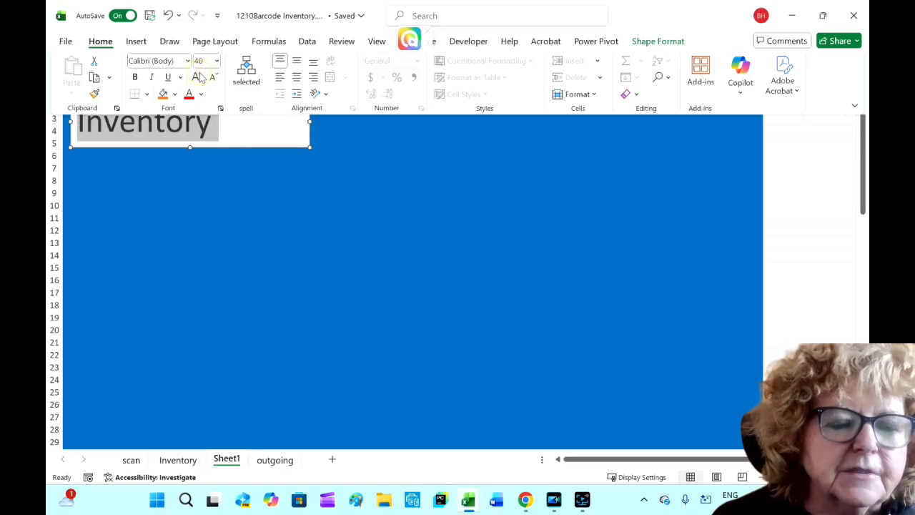
click(199, 77)
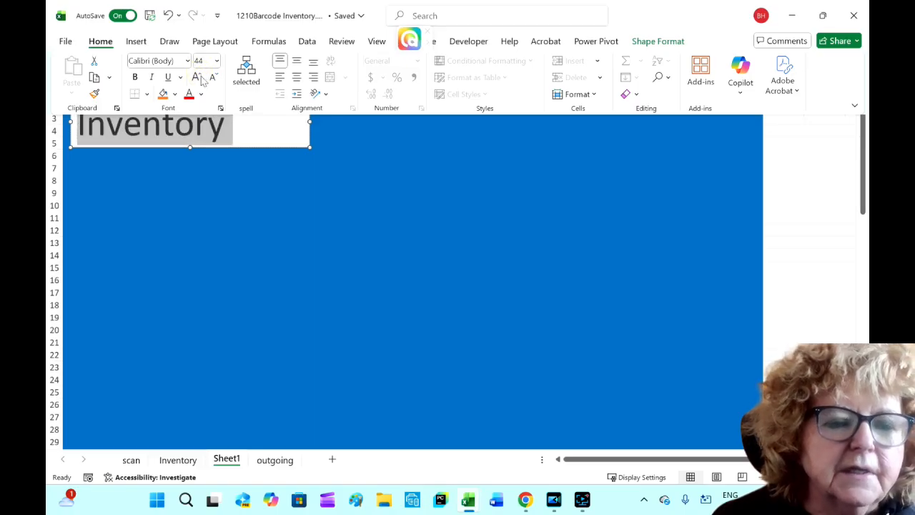
click(299, 143)
drag(307, 124, 242, 123)
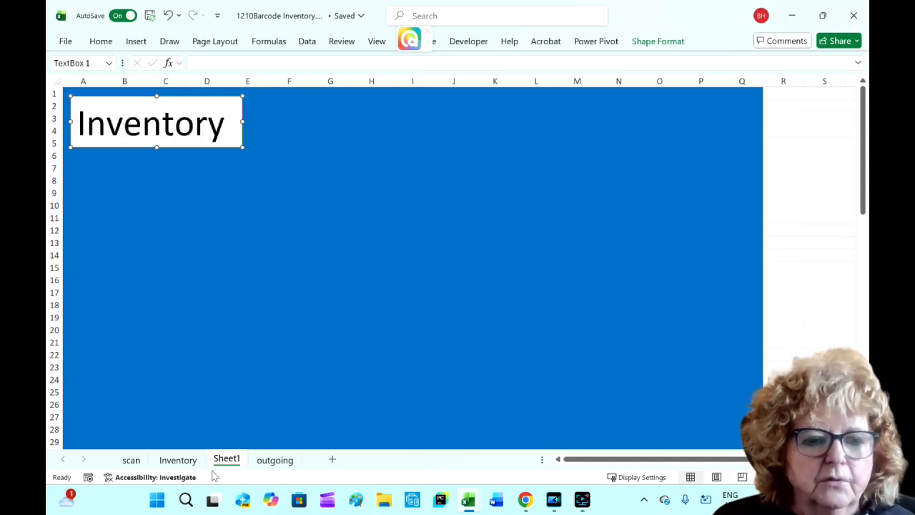
- Move the PivotChart from the Inventory sheet onto Sheet1 and place it below the Inventory text box
click(178, 460)
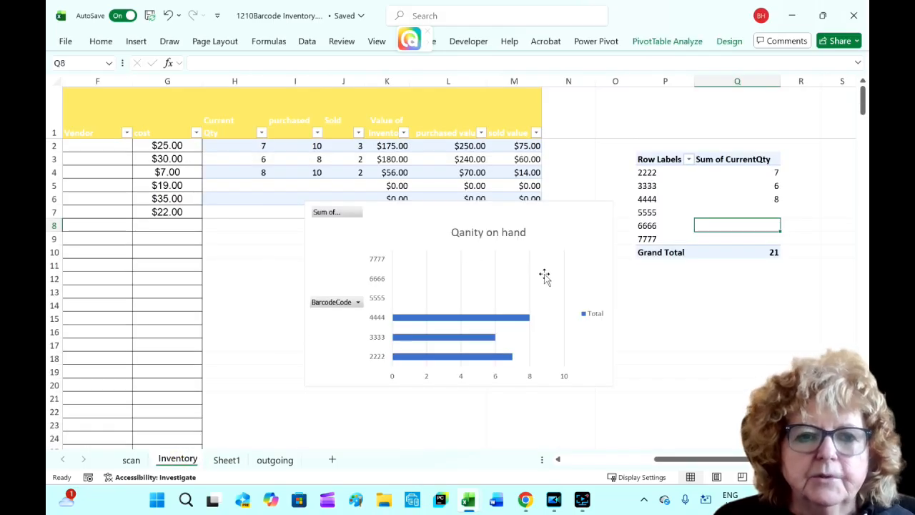
right_click(565, 250)
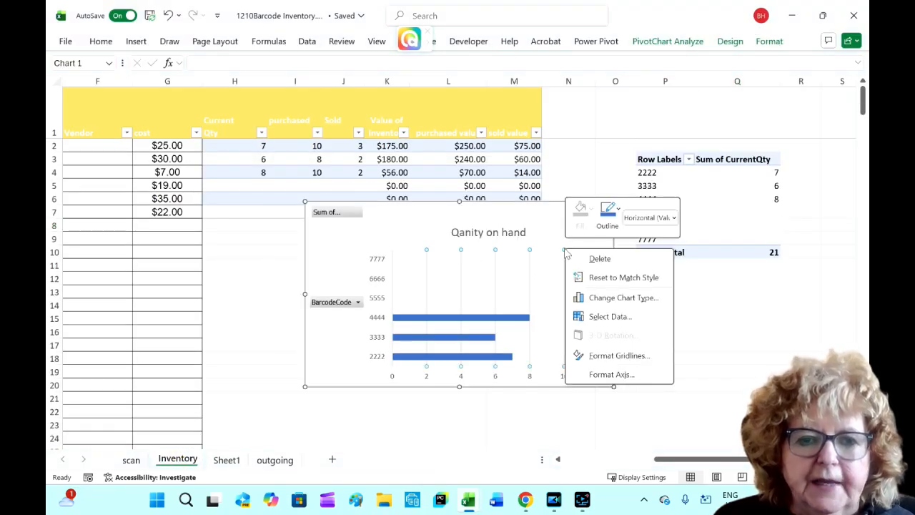
right_click(550, 243)
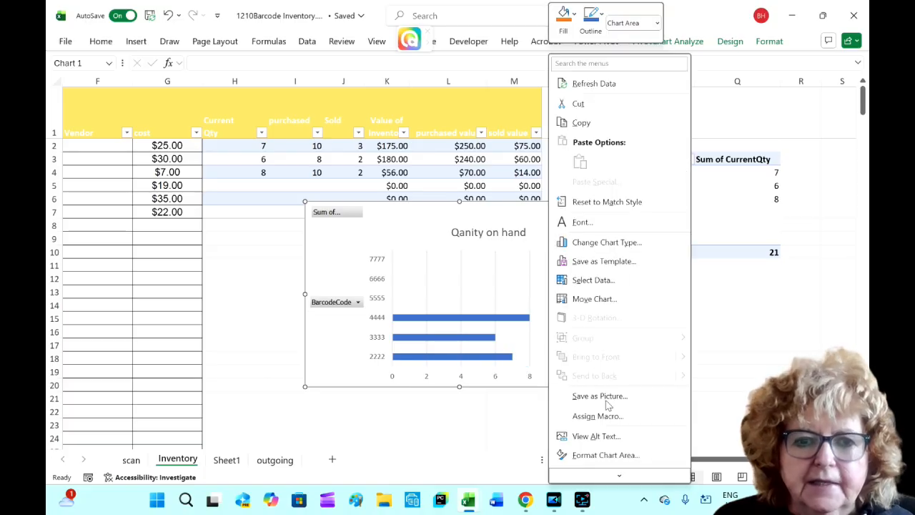
click(595, 299)
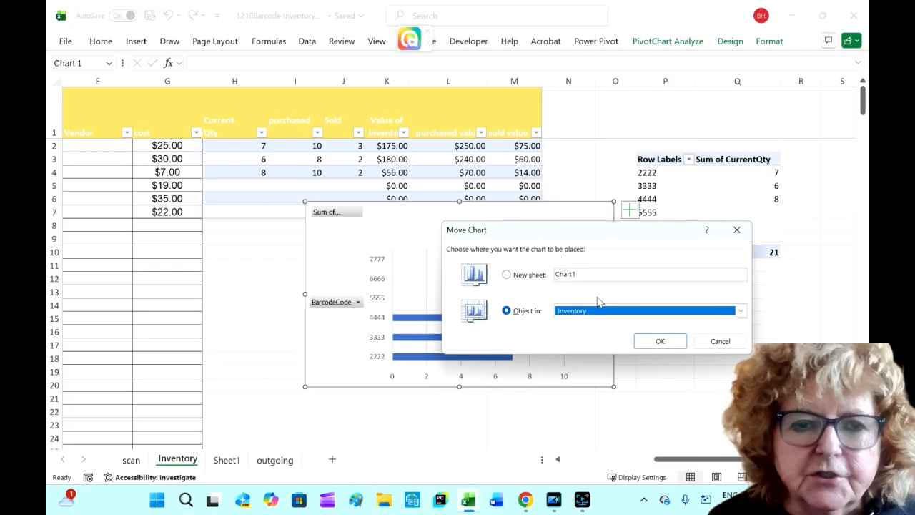
click(740, 313)
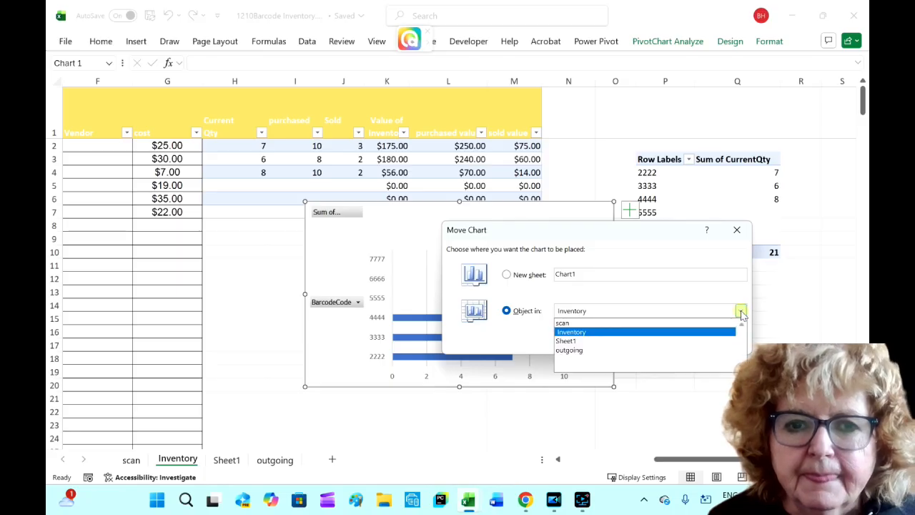
click(614, 341)
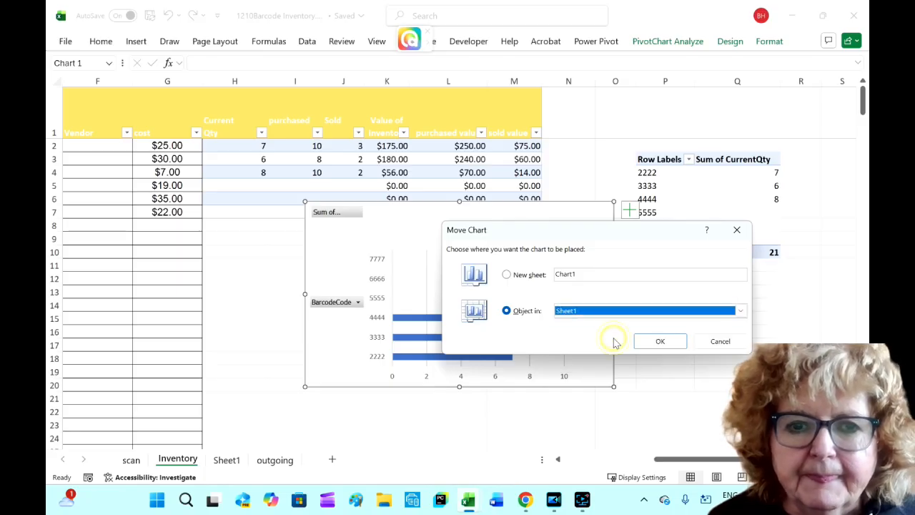
click(660, 342)
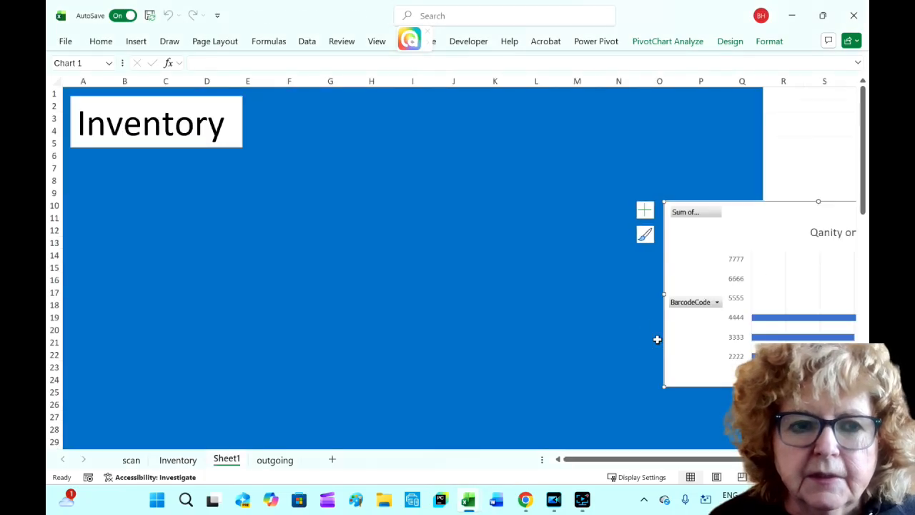
drag(793, 215, 193, 166)
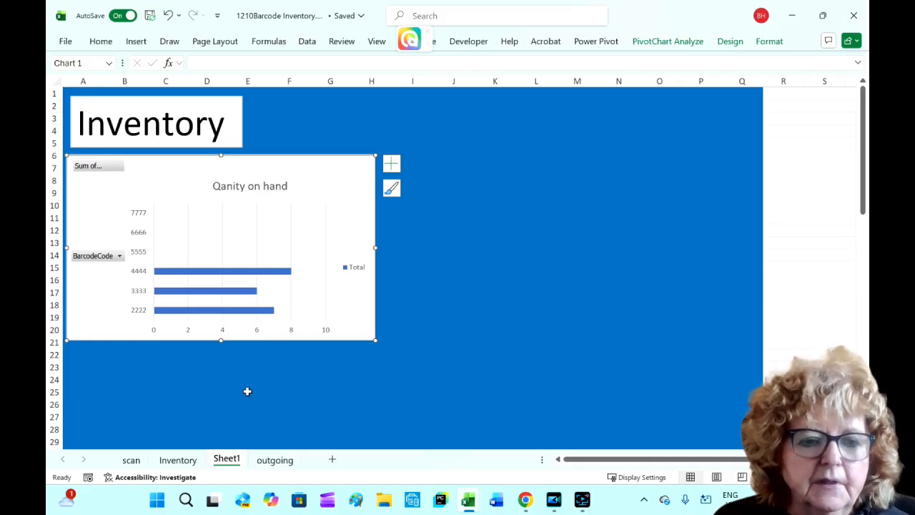
- On the Inventory sheet, insert a PivotTable from Table1 placed in the existing worksheet at cell P14
click(180, 461)
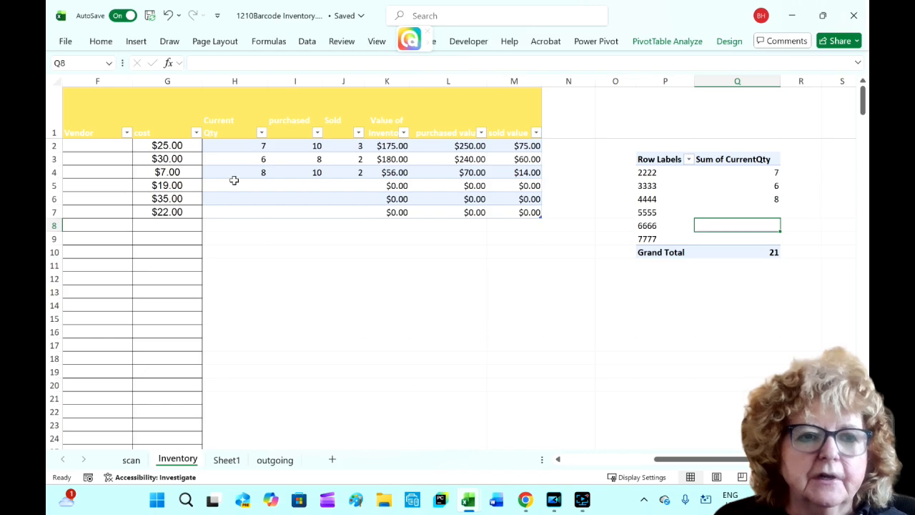
click(222, 157)
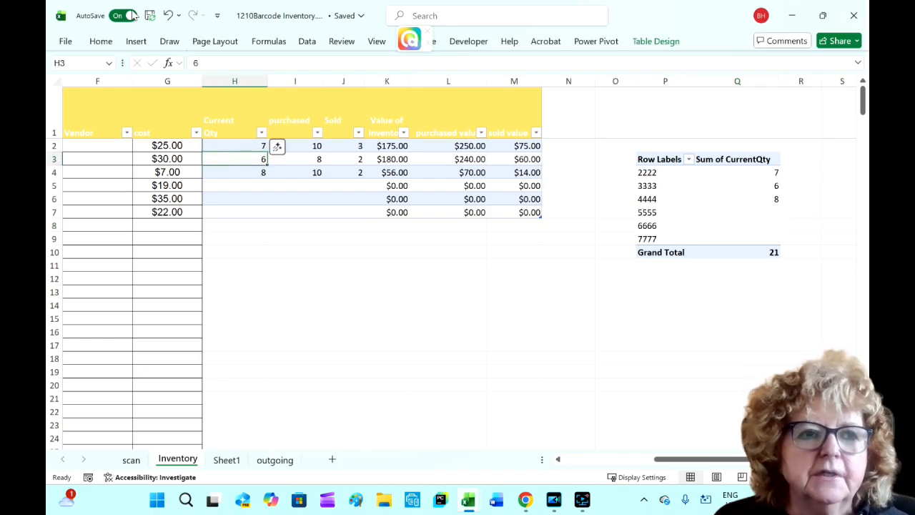
click(135, 43)
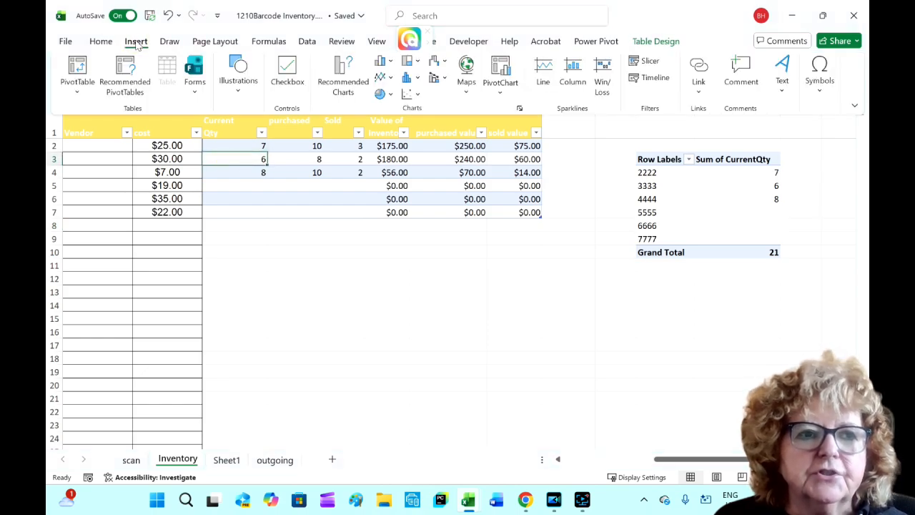
click(75, 71)
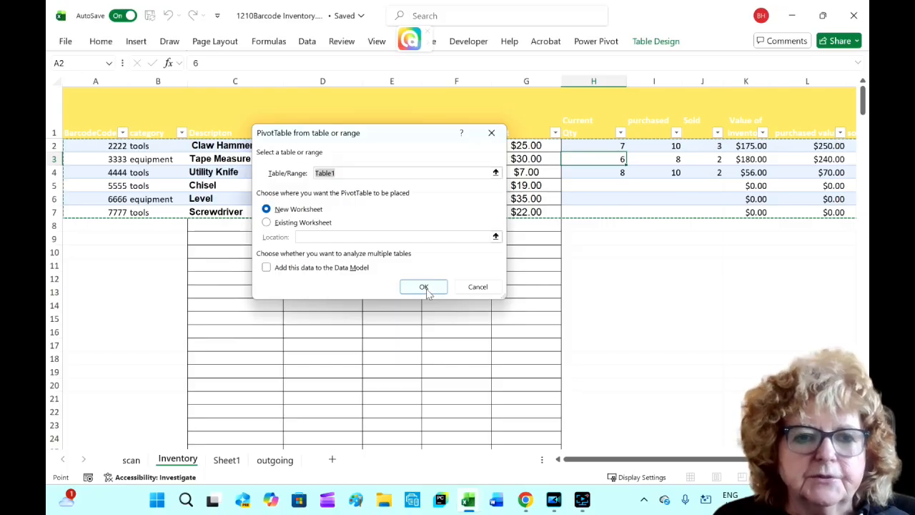
click(266, 223)
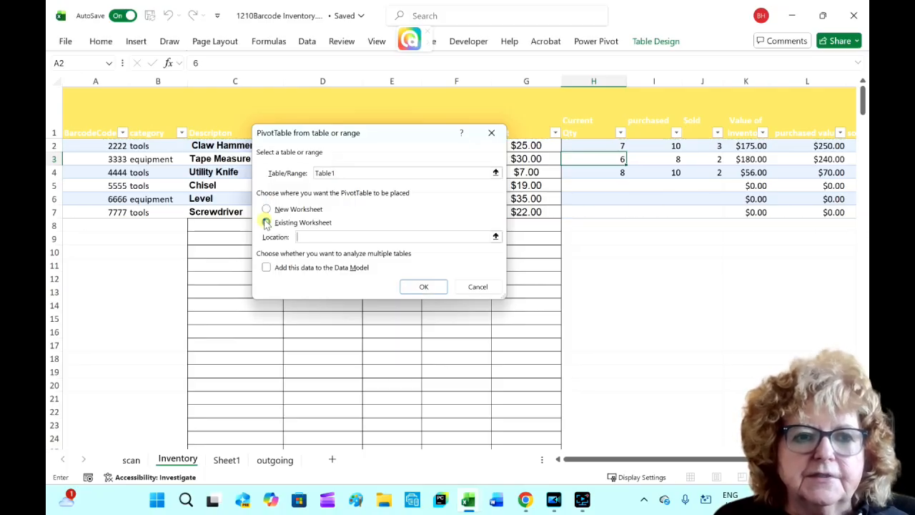
drag(729, 461, 805, 461)
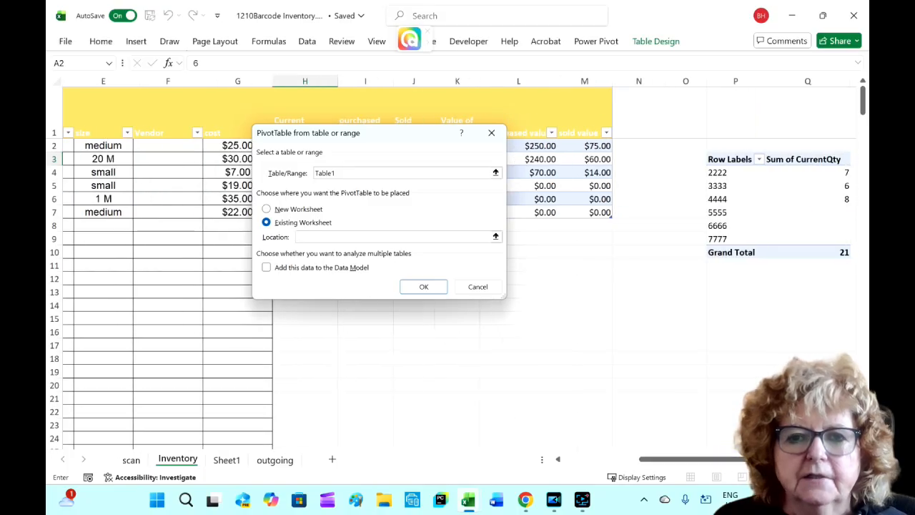
click(724, 304)
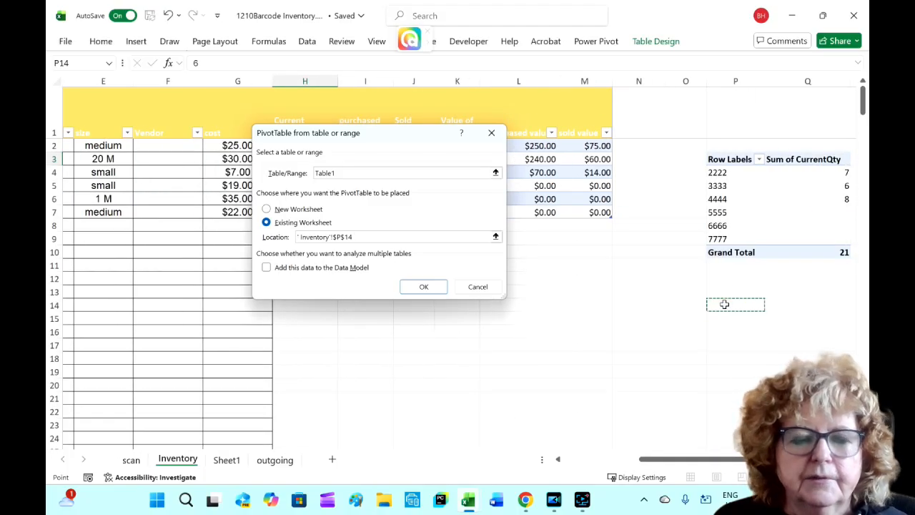
click(426, 286)
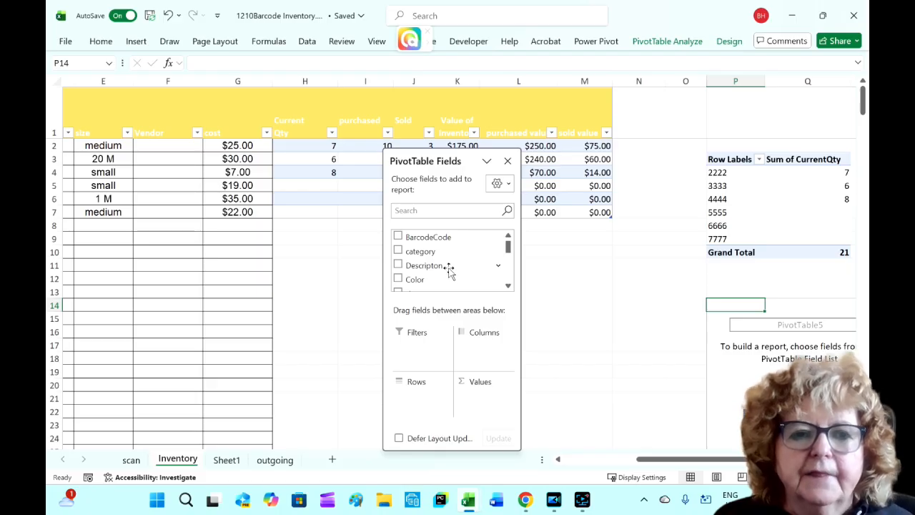
- Add BarcodeCode to the PivotTable rows and purchased to its values, then close the field list
drag(398, 238, 407, 401)
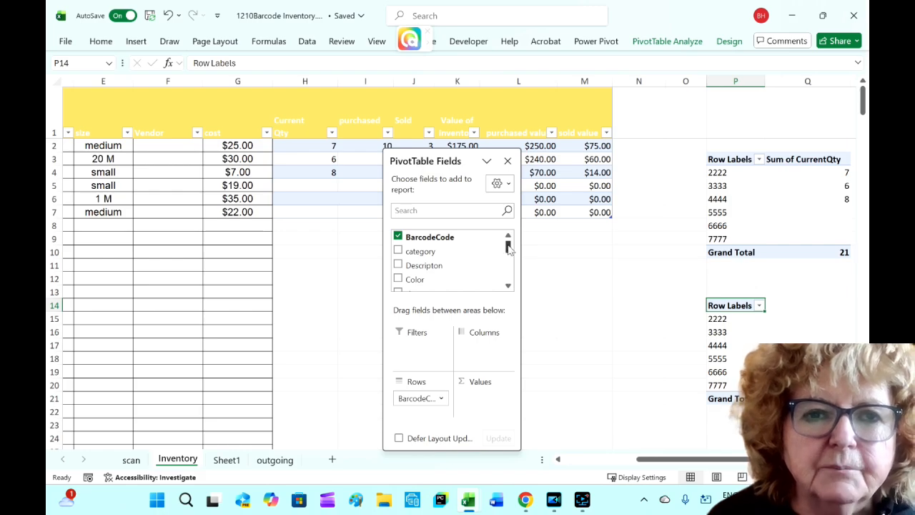
drag(508, 246, 509, 264)
drag(421, 273, 483, 396)
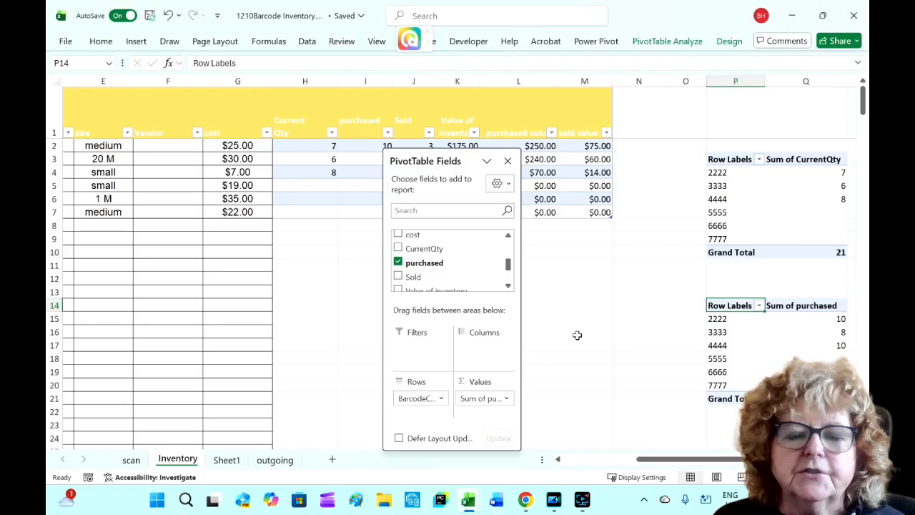
click(507, 161)
- Insert a pie PivotChart from the new purchased PivotTable
click(739, 346)
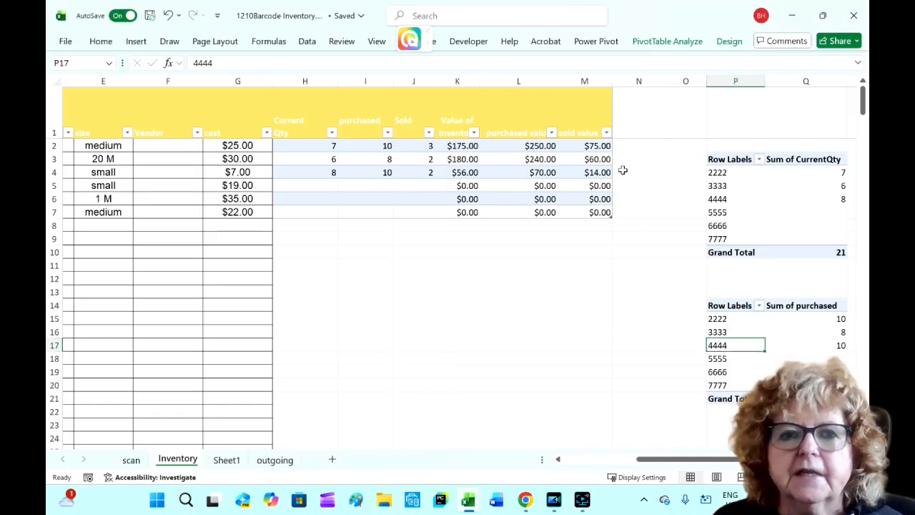
click(667, 41)
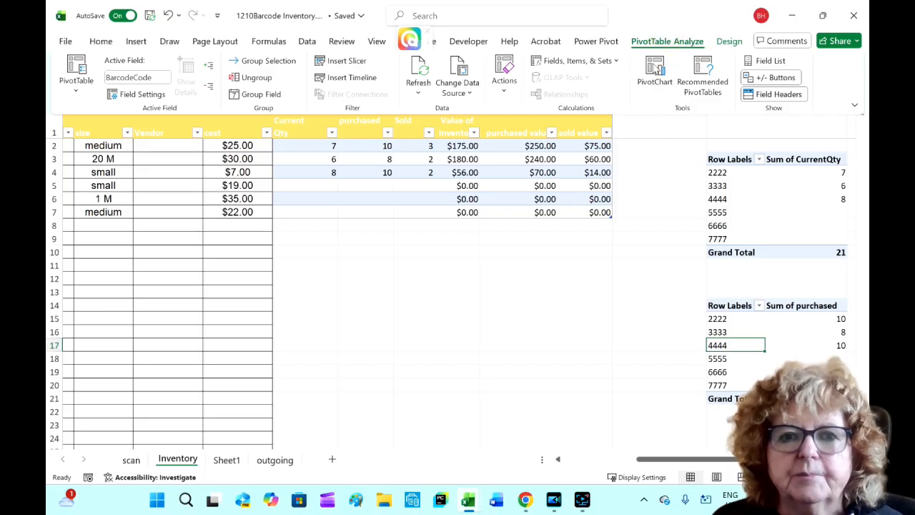
click(654, 68)
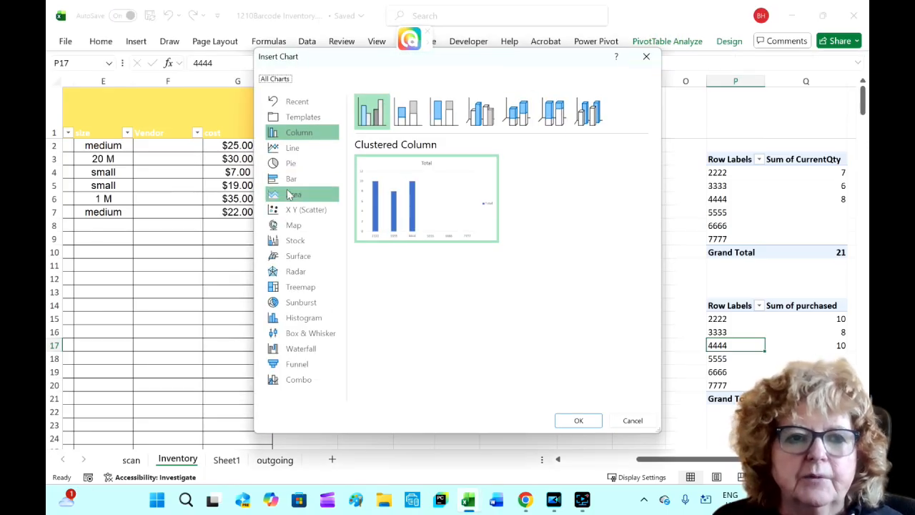
click(292, 164)
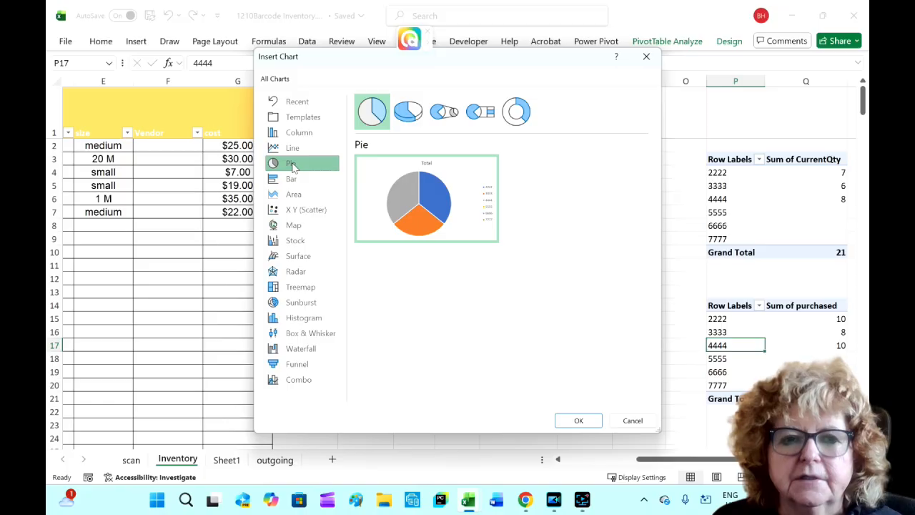
click(577, 421)
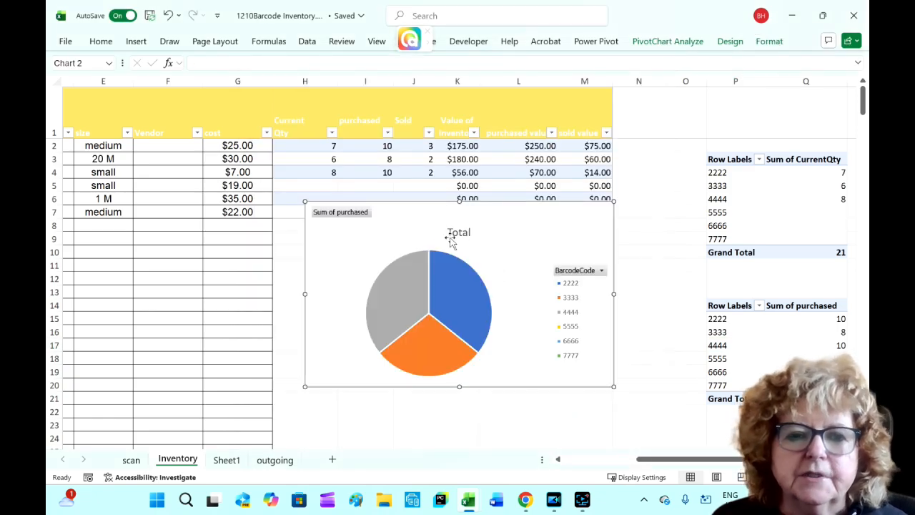
- Retitle the pie chart as Total value of inventory
click(458, 233)
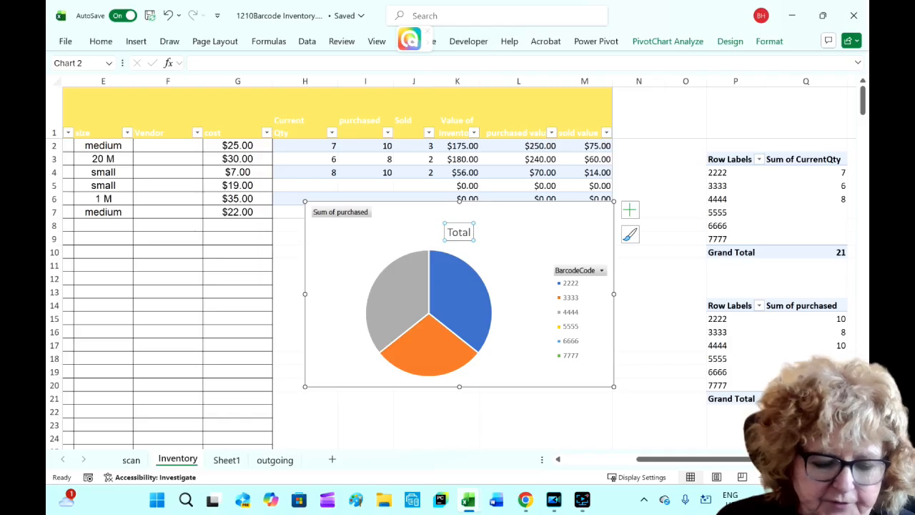
text(Tota)
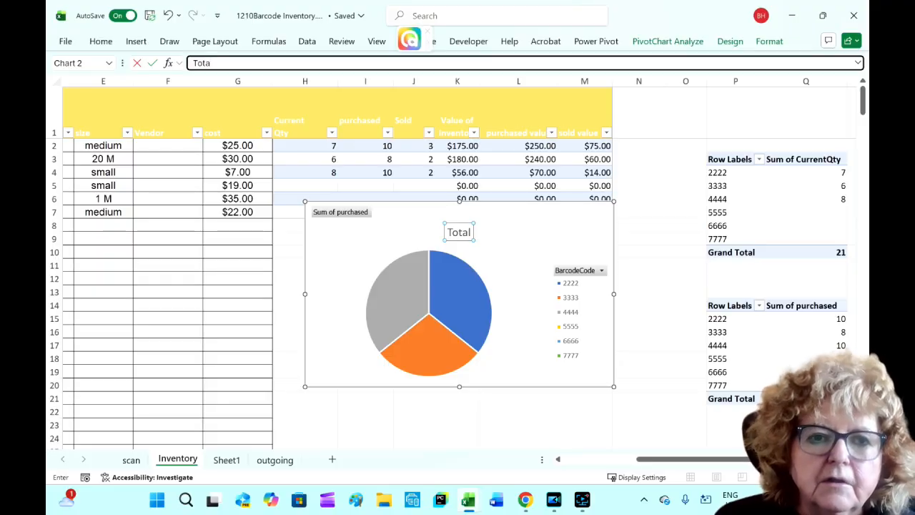
key(Return)
click(463, 232)
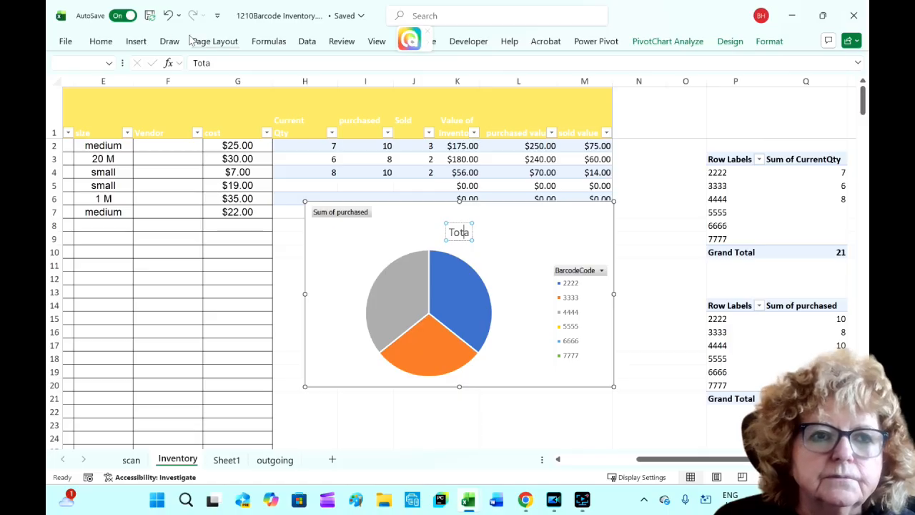
click(213, 63)
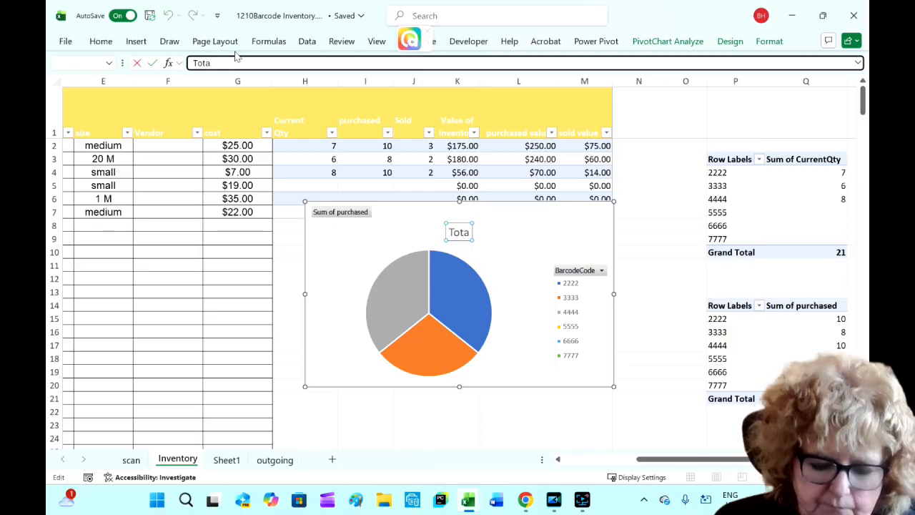
text(l value of inventory)
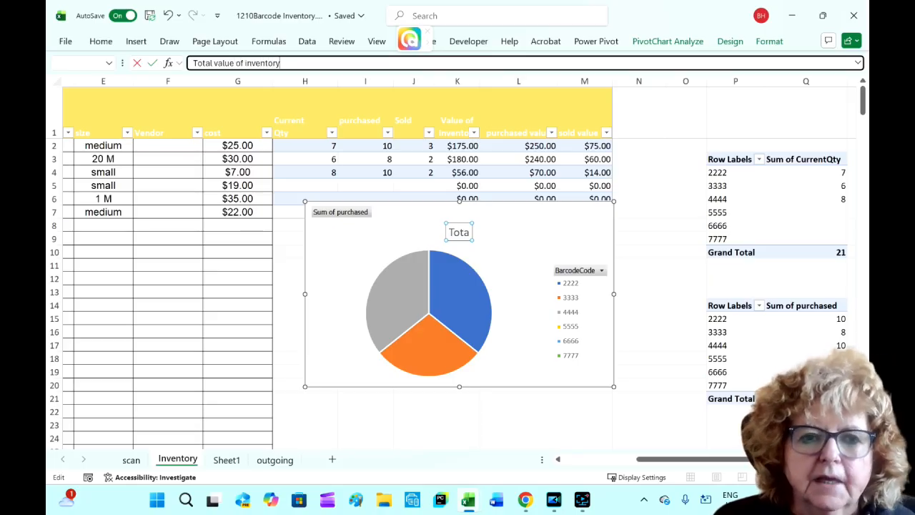
click(508, 266)
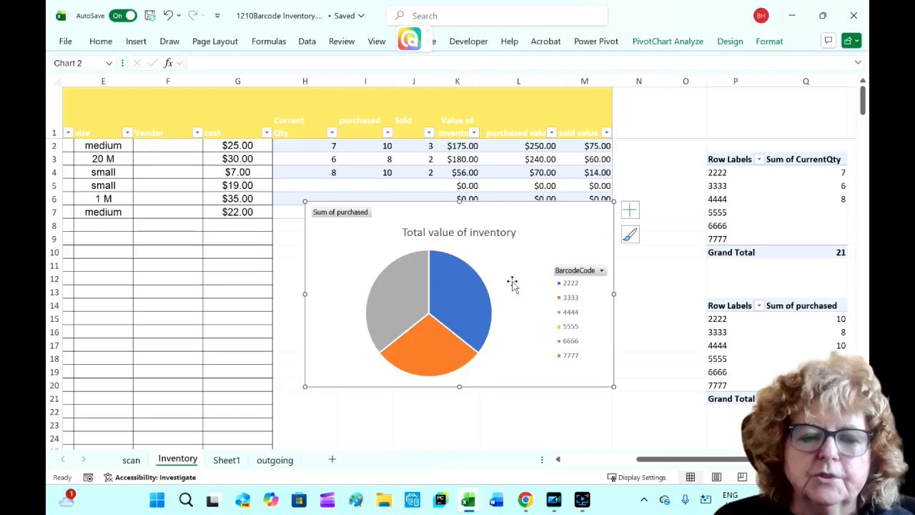
- Move the pie chart onto Sheet1 and position it beside the bar chart below the Inventory text box
right_click(511, 282)
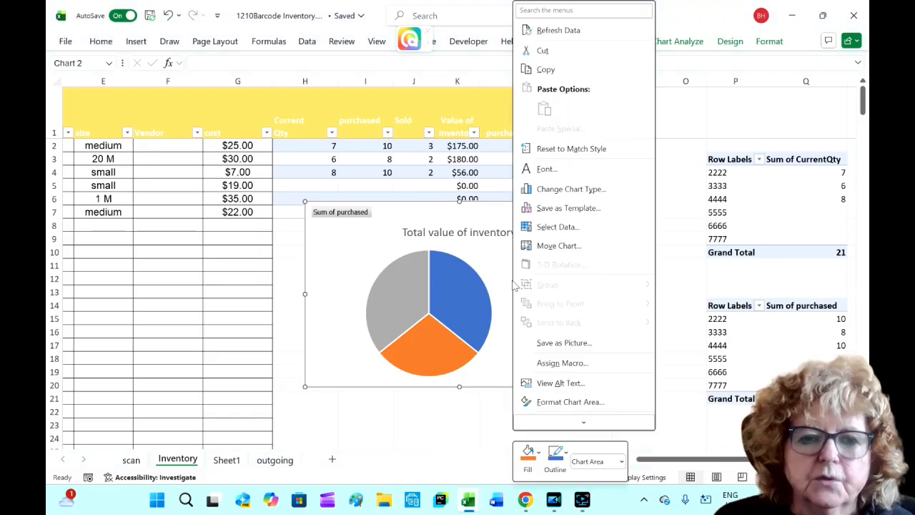
click(559, 245)
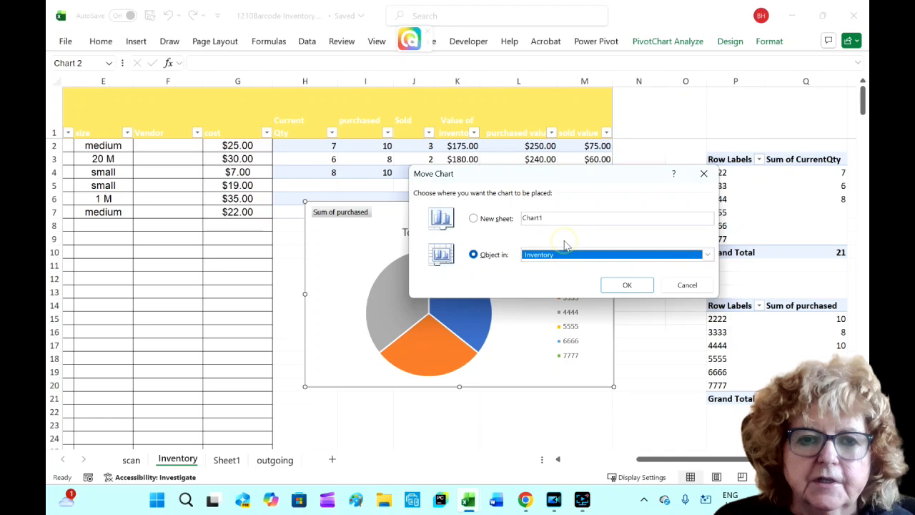
click(707, 254)
click(558, 285)
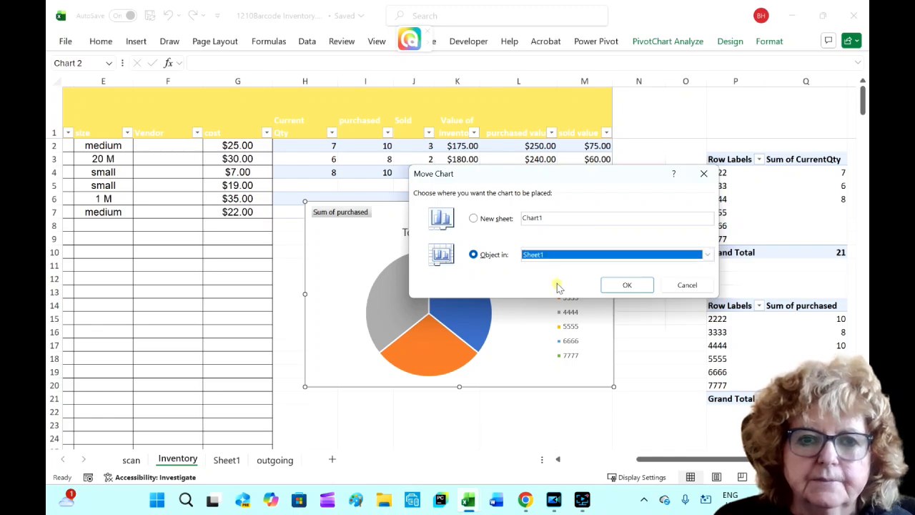
click(627, 284)
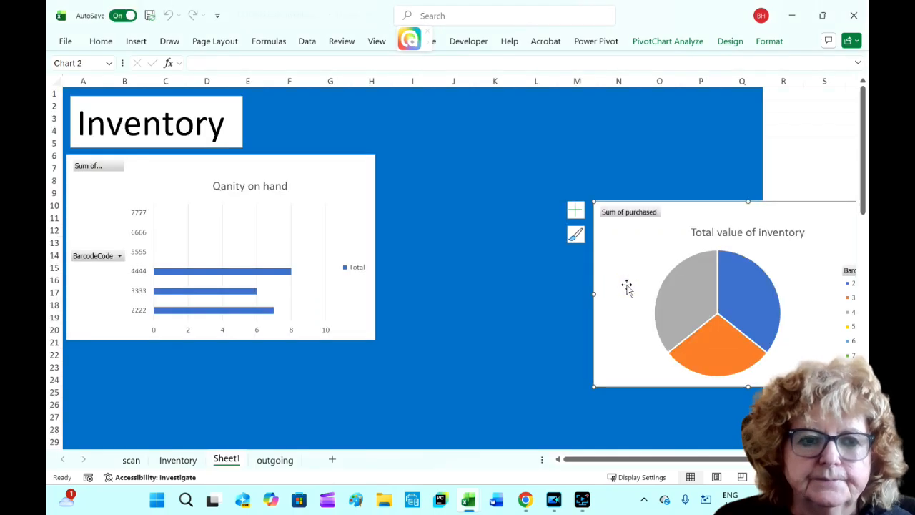
drag(734, 213, 536, 168)
drag(310, 178, 330, 180)
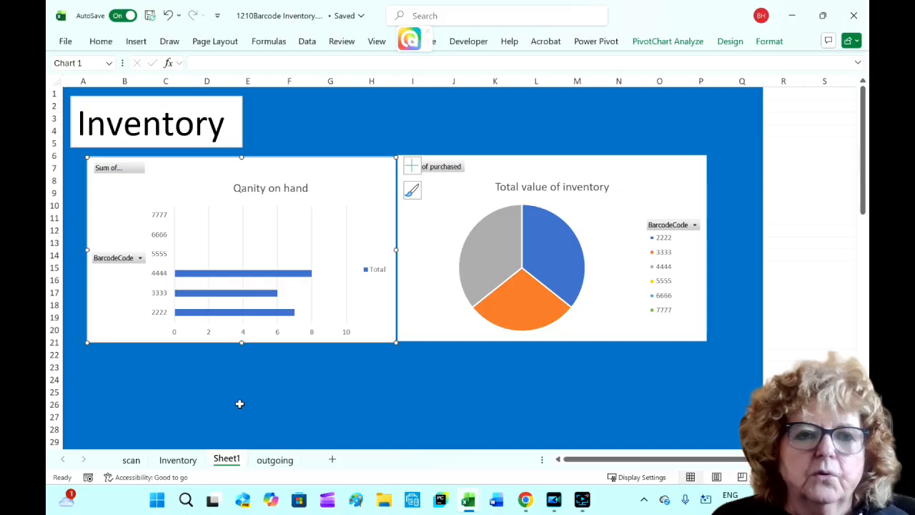
- Create a new PivotTable from Table1 placed on the existing Inventory sheet at cell P24
click(183, 465)
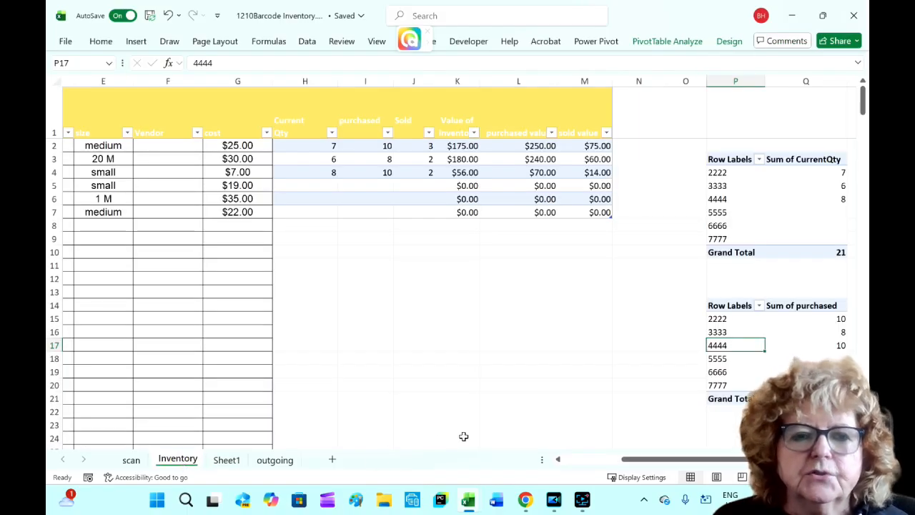
click(312, 171)
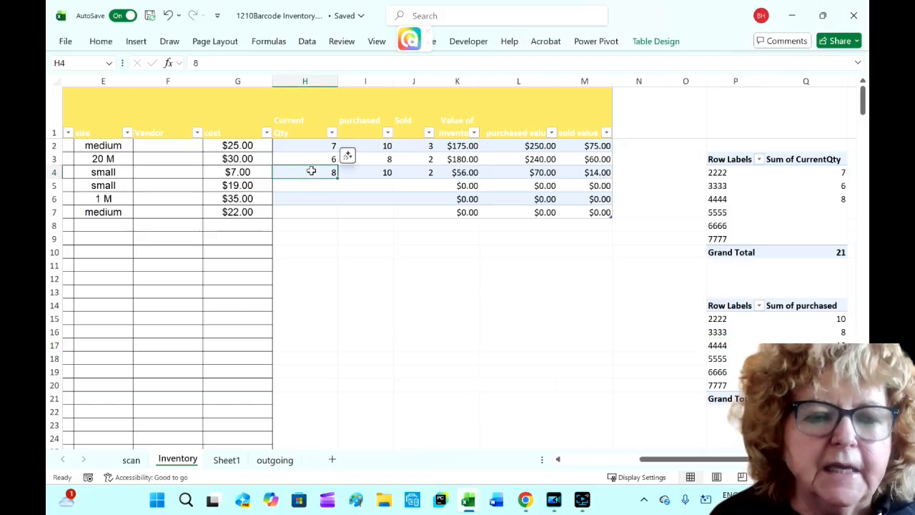
click(135, 41)
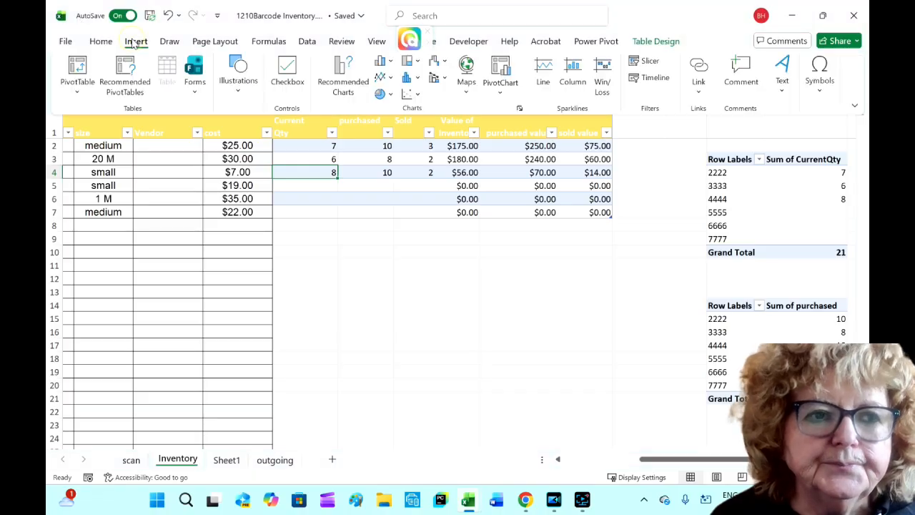
click(77, 68)
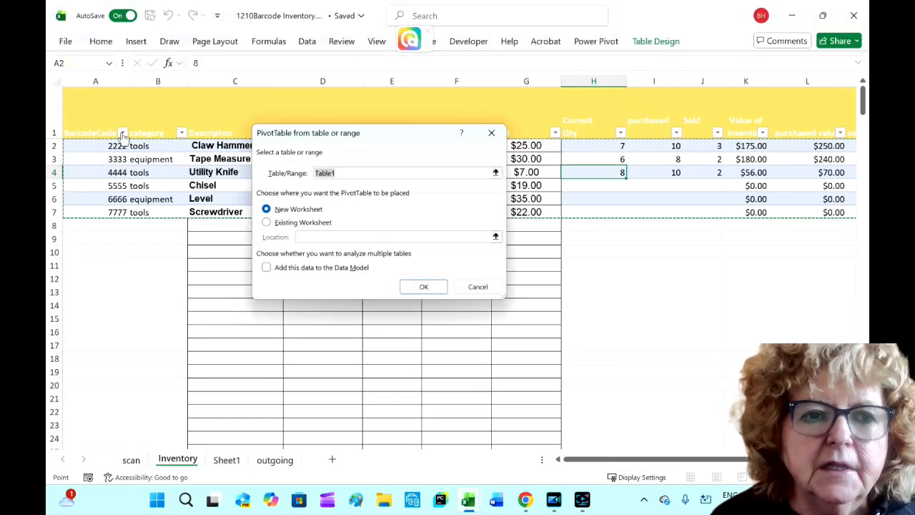
click(266, 223)
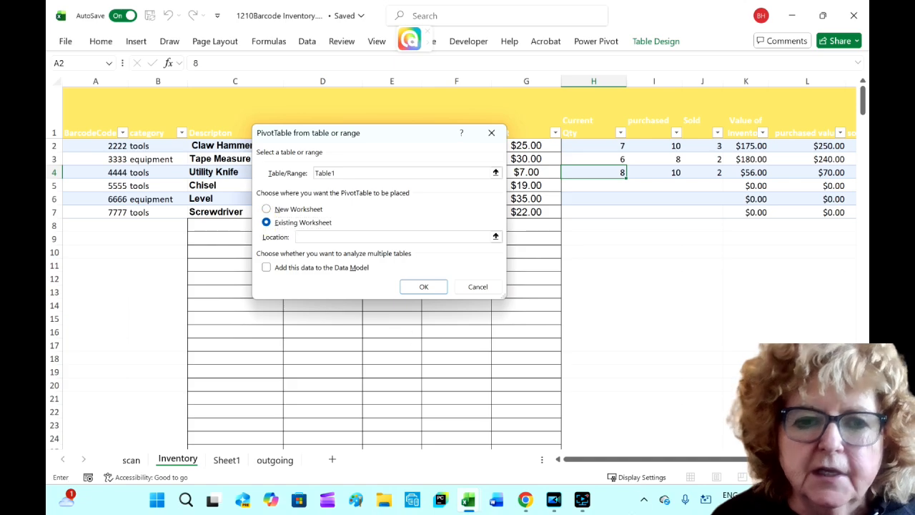
scroll(734, 447, right, 4)
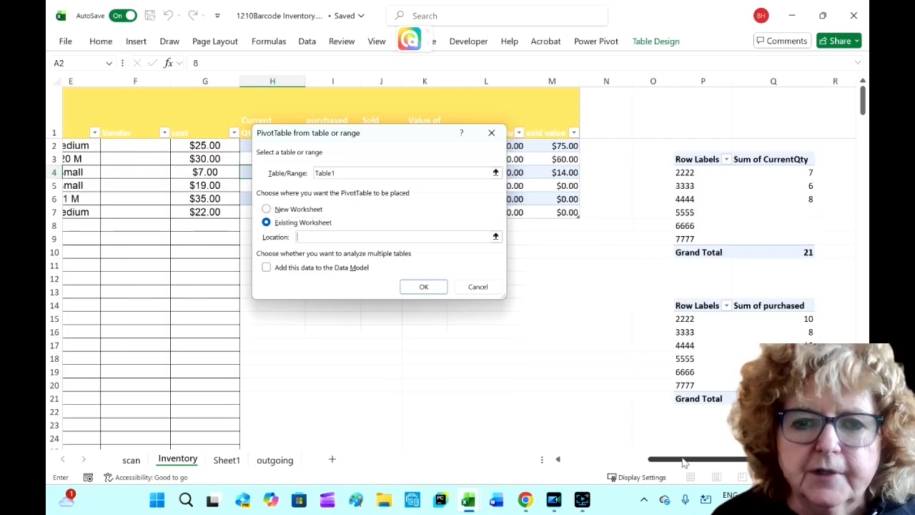
click(692, 439)
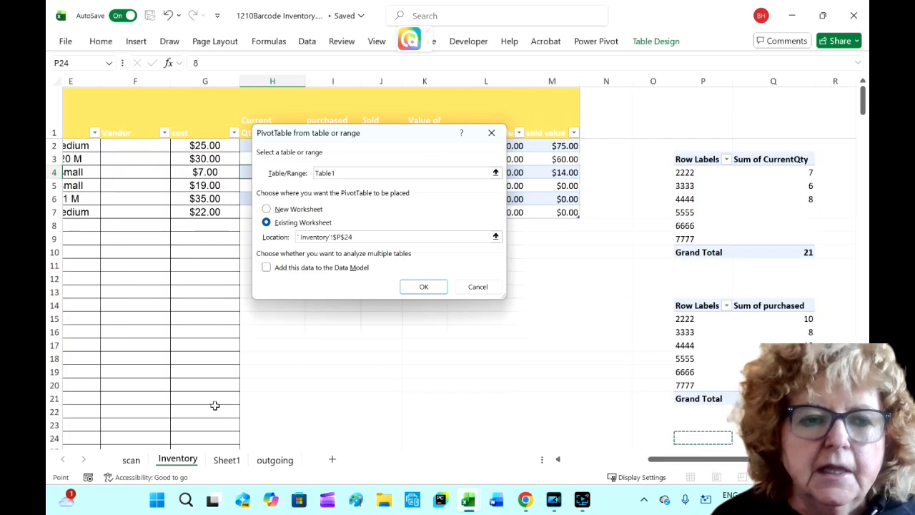
click(424, 286)
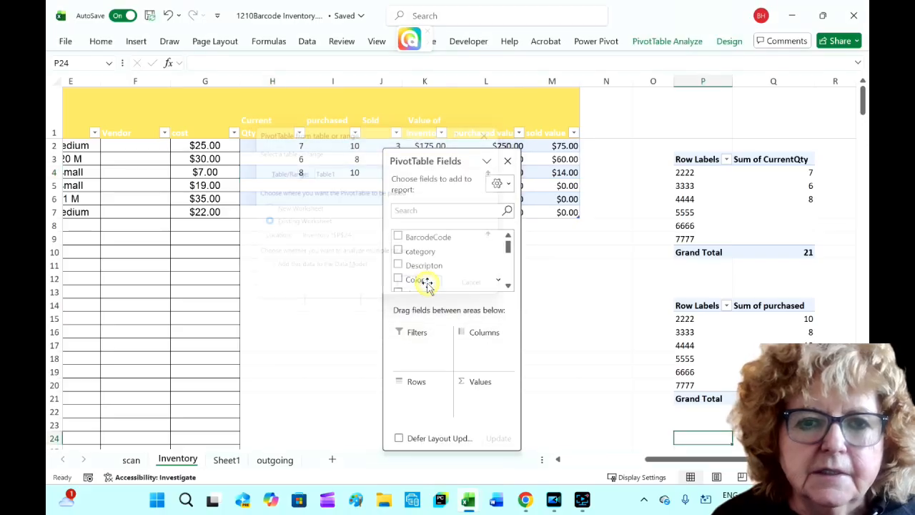
- Add BarcodeCode to the PivotTable rows and sold value to its values, then close the field list
drag(429, 238, 419, 403)
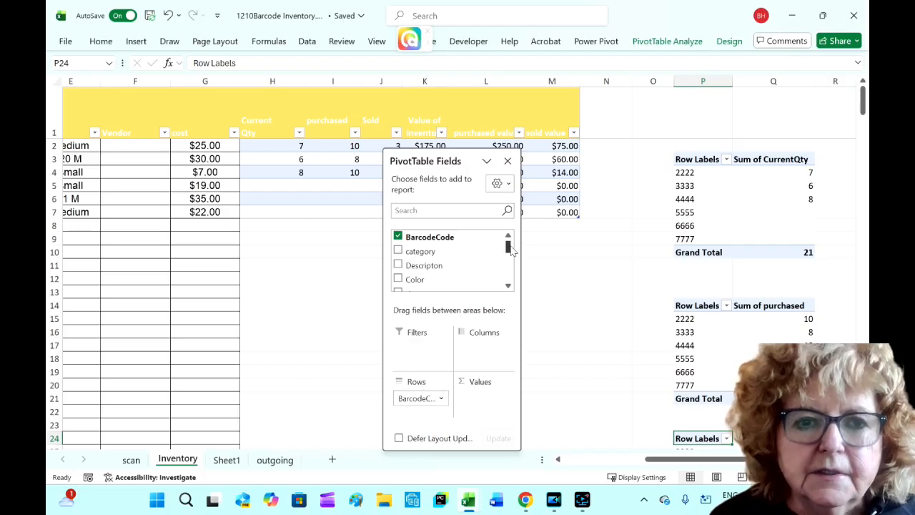
drag(508, 247, 510, 275)
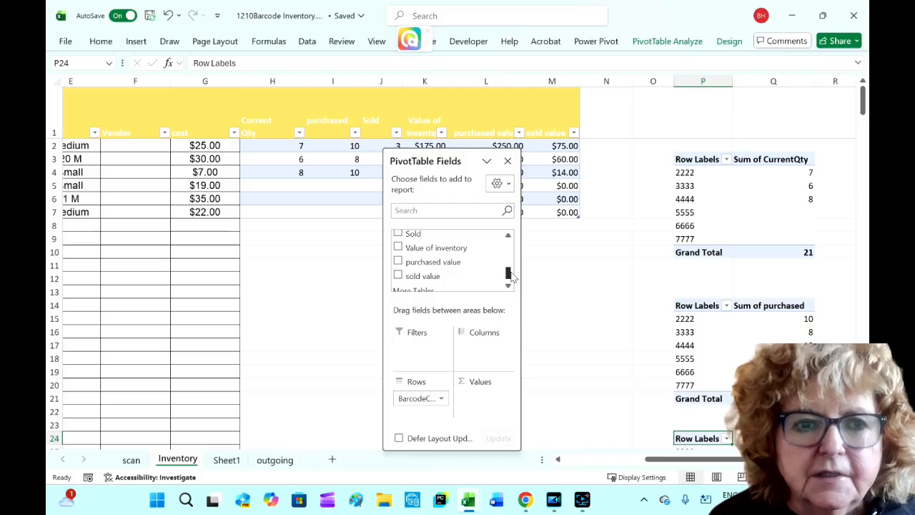
drag(400, 277, 511, 402)
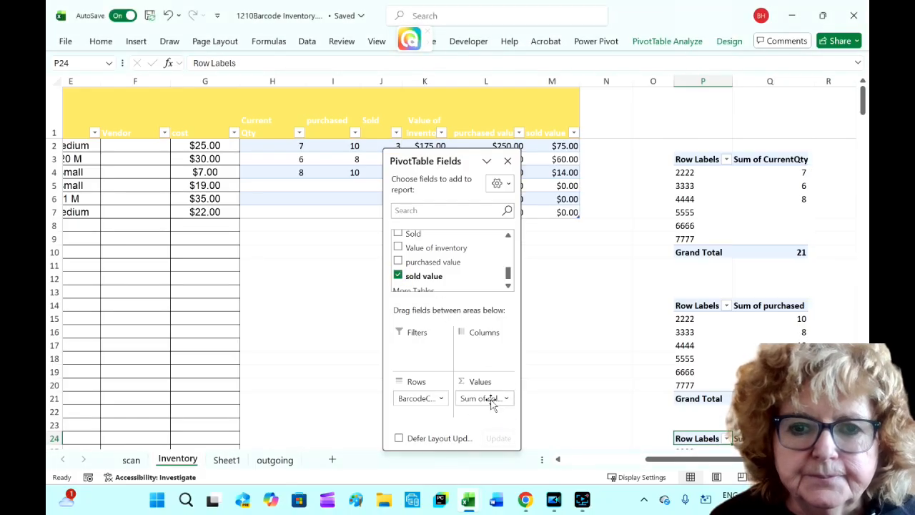
click(507, 160)
- Insert a clustered column PivotChart from the new sold value PivotTable
scroll(619, 398, down, 3)
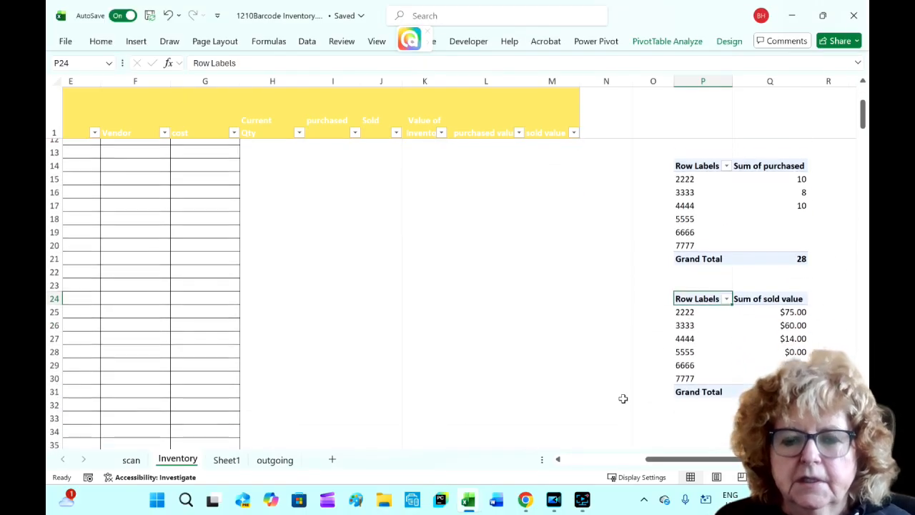
scroll(623, 398, down, 1)
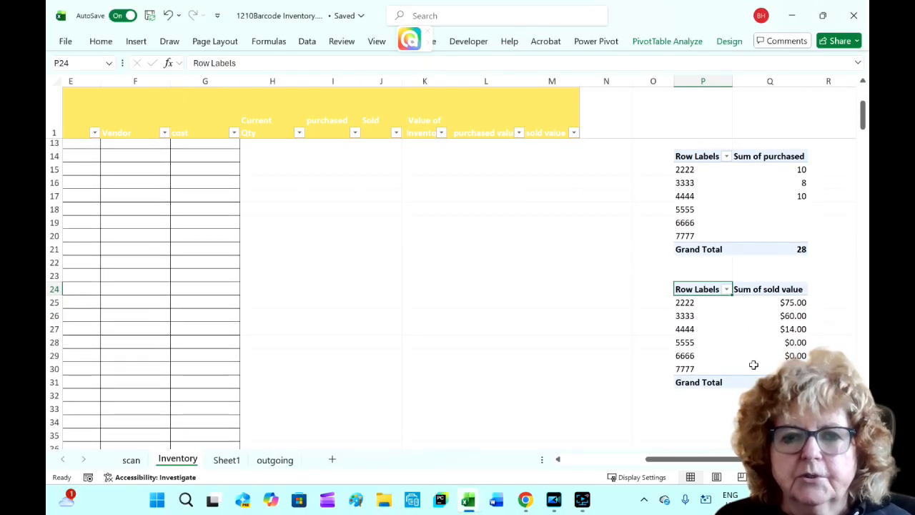
click(667, 40)
click(655, 71)
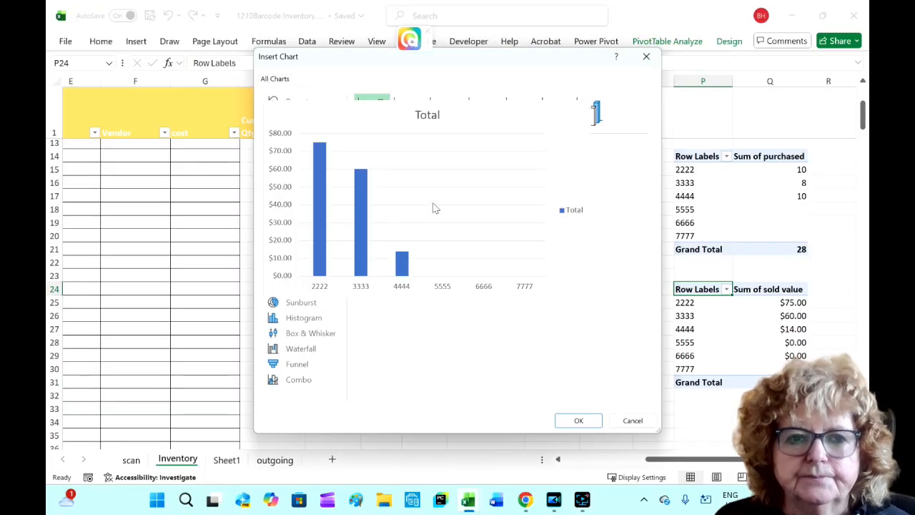
click(578, 421)
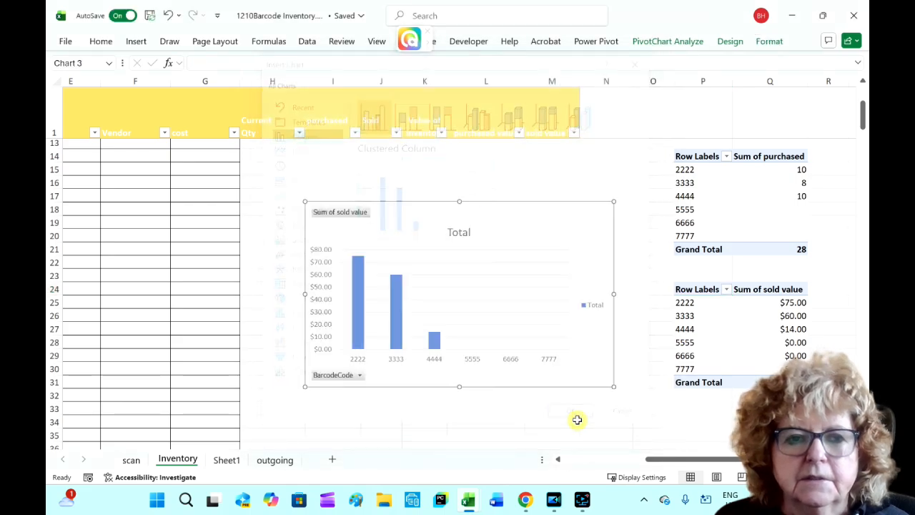
- Retitle the column chart as Total value sold
click(453, 231)
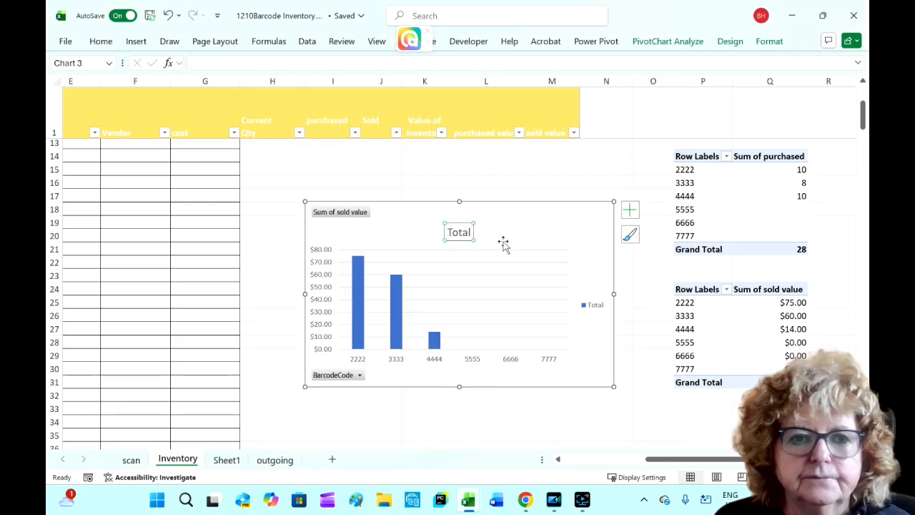
click(470, 229)
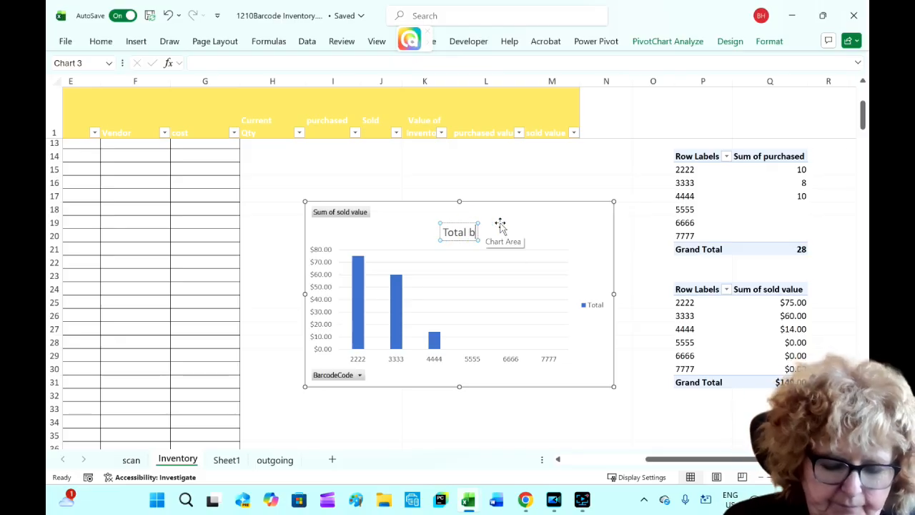
text(value sold)
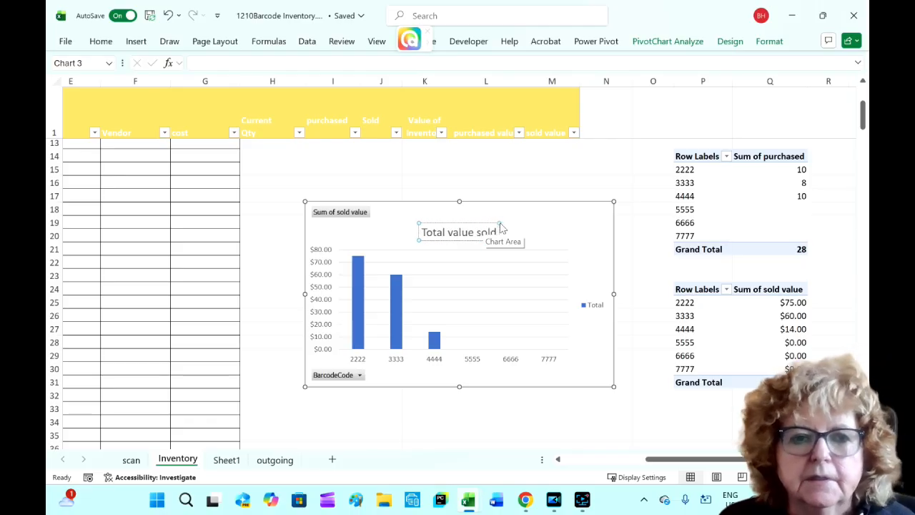
click(541, 213)
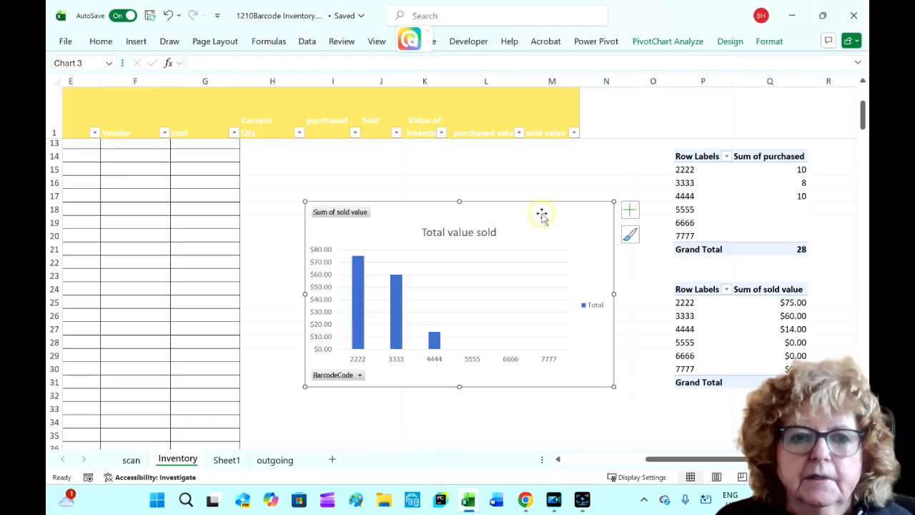
- Move the column chart as an object onto Sheet1
right_click(589, 363)
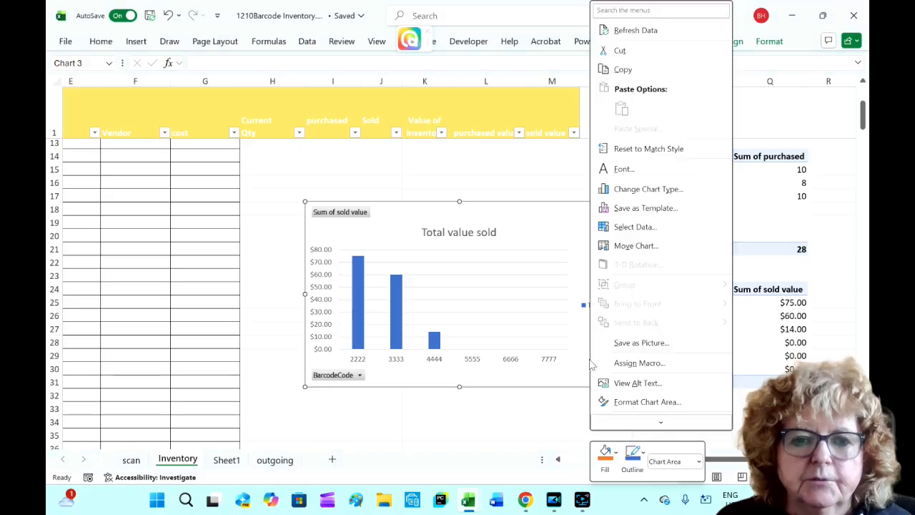
click(632, 245)
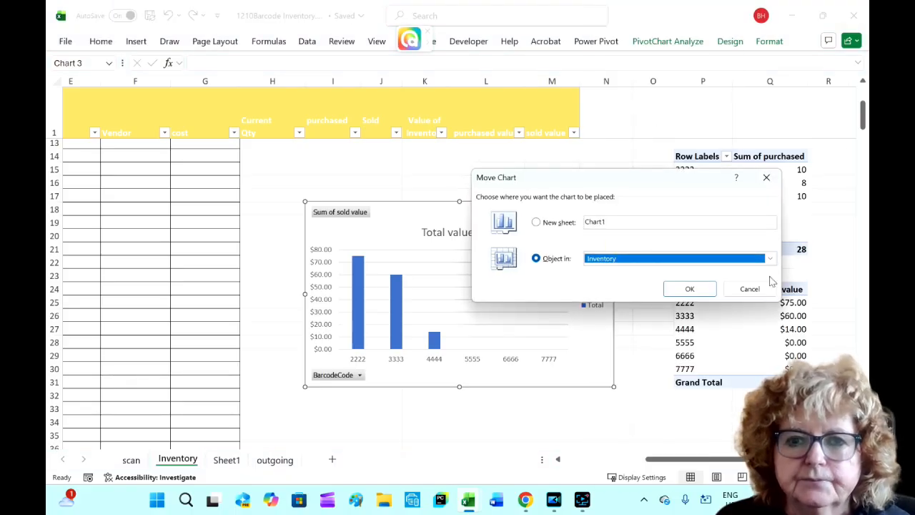
click(770, 258)
click(643, 289)
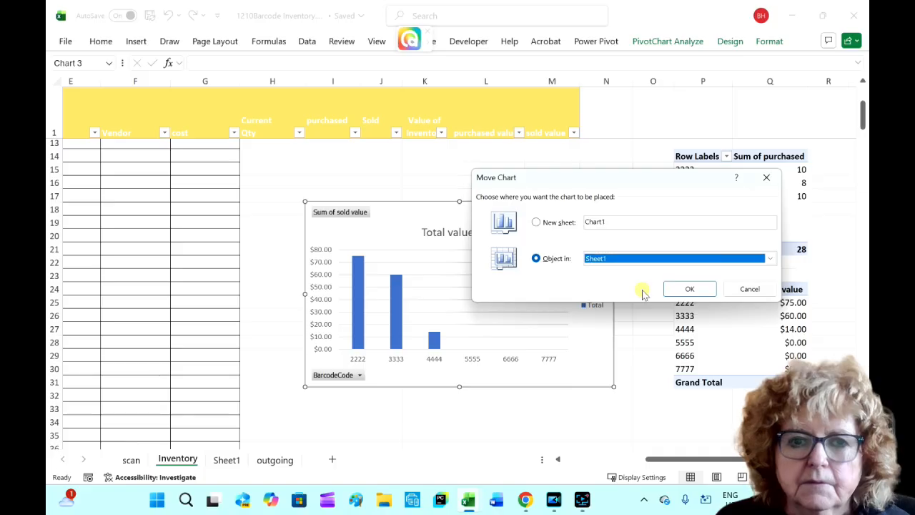
click(690, 288)
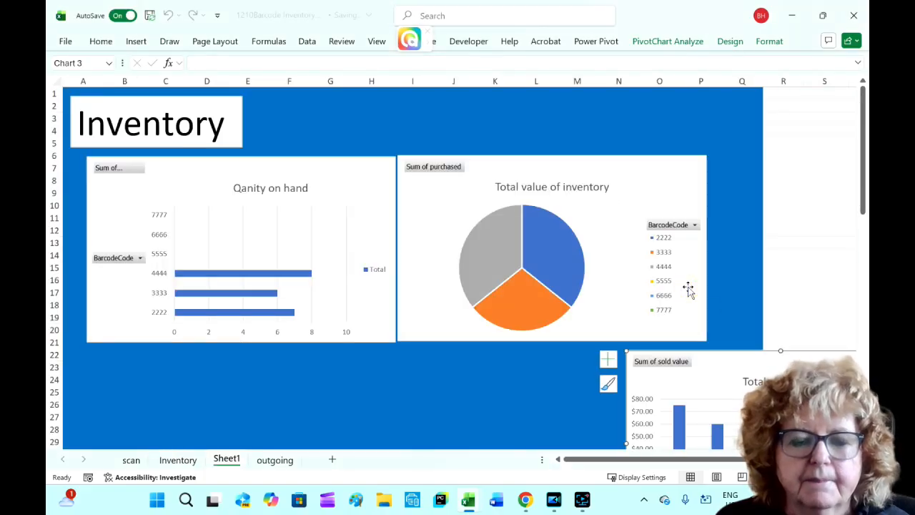
- Position the column chart below the two existing charts and widen it to span both
drag(816, 366, 279, 364)
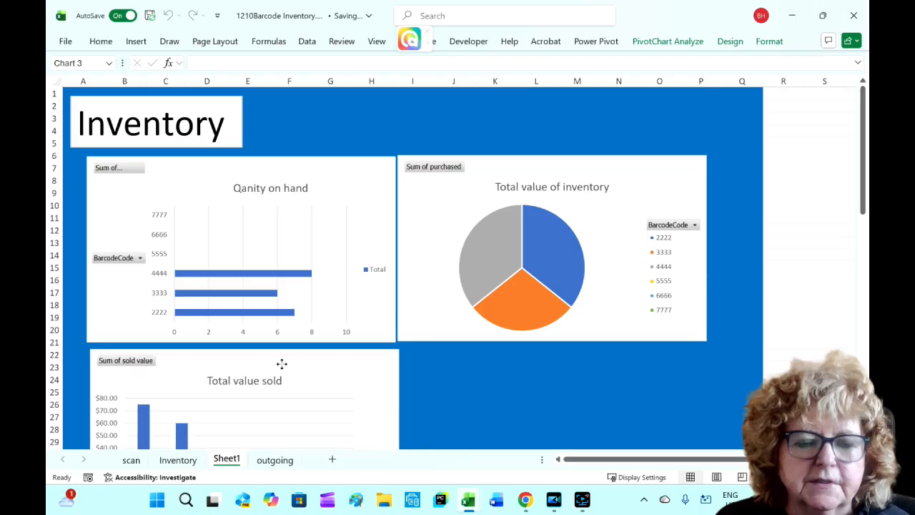
drag(398, 444, 706, 421)
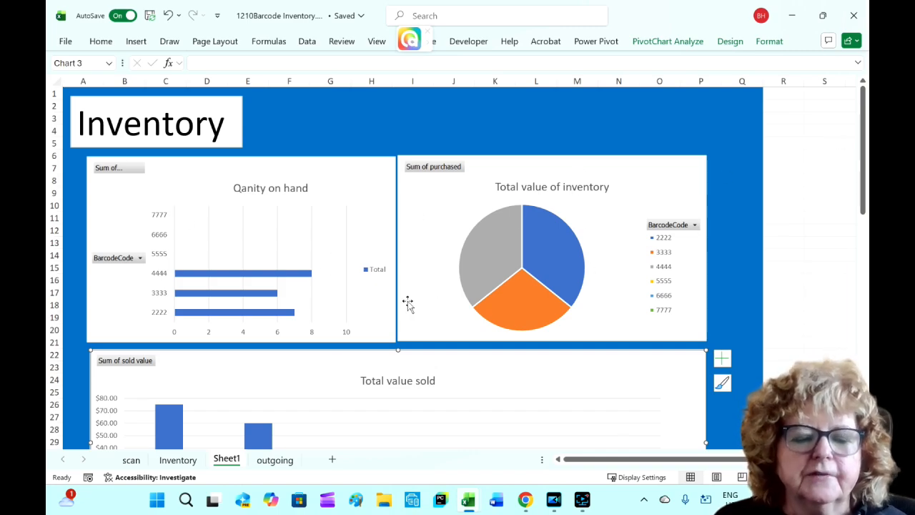
scroll(468, 336, down, 3)
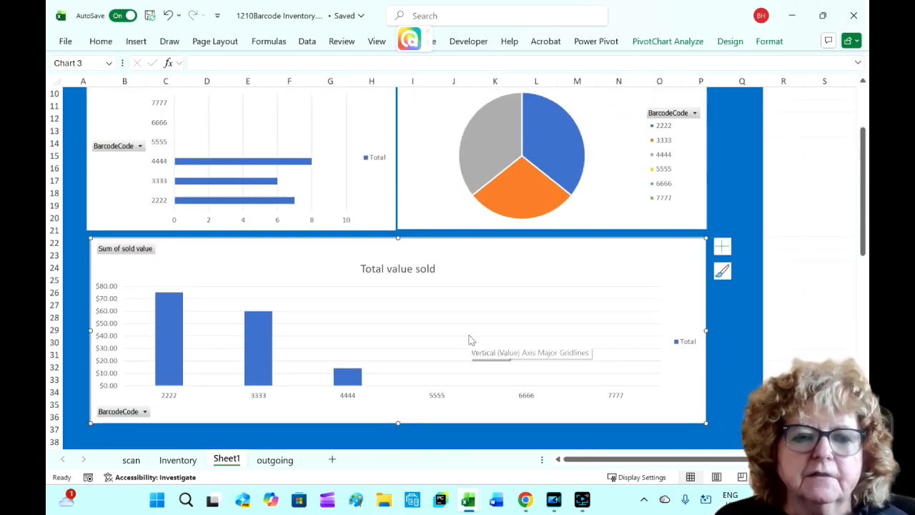
scroll(470, 339, up, 3)
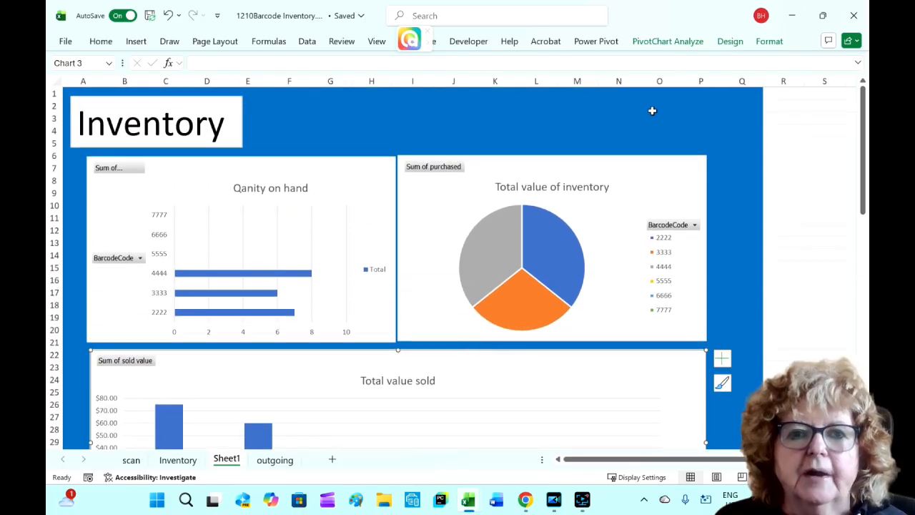
- Insert a BarcodeCode slicer for the column PivotChart
click(667, 41)
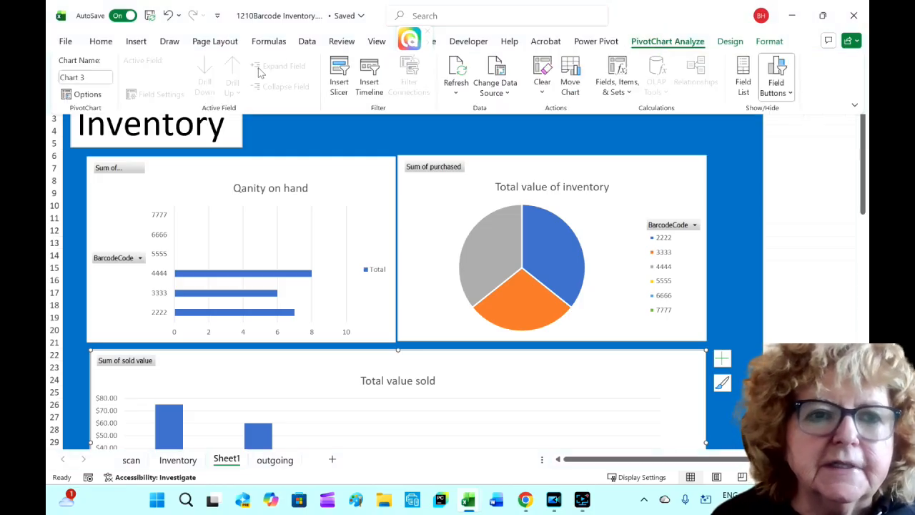
click(341, 72)
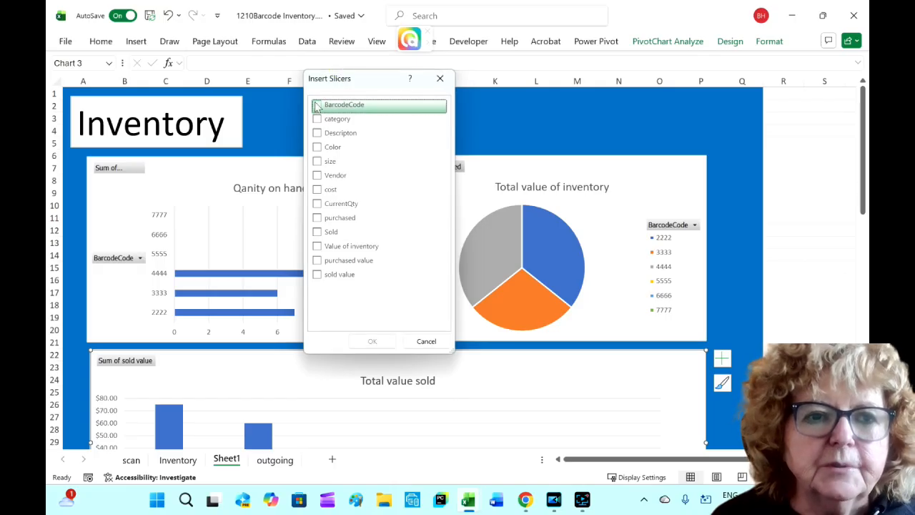
click(317, 106)
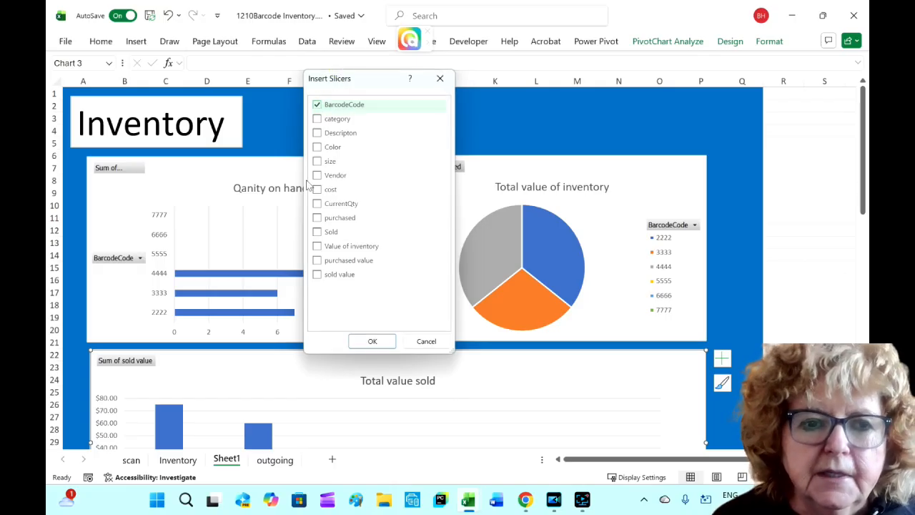
click(368, 342)
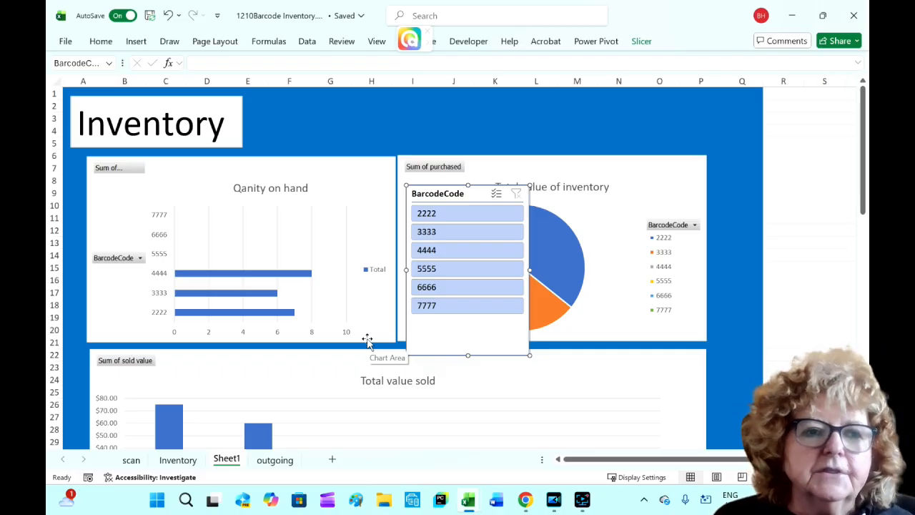
- Connect the BarcodeCode slicer to PivotTable4 and PivotTable5 as well
click(642, 42)
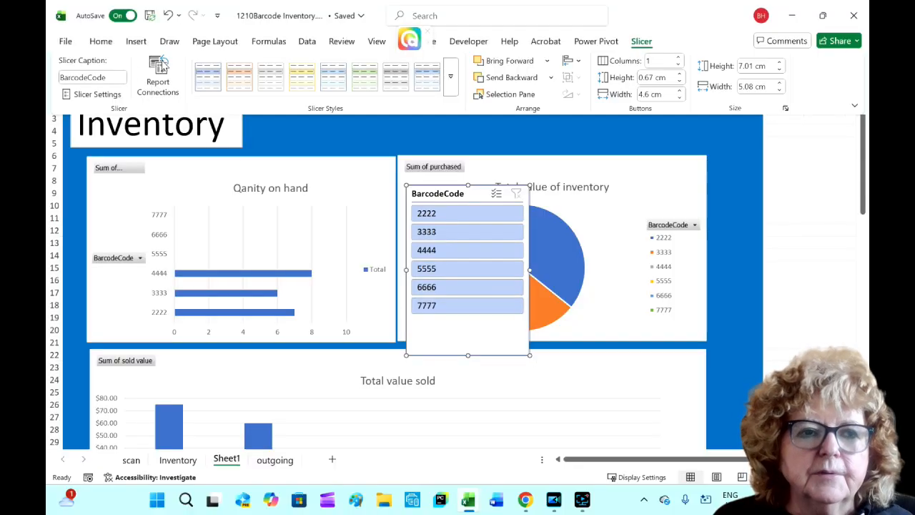
click(161, 71)
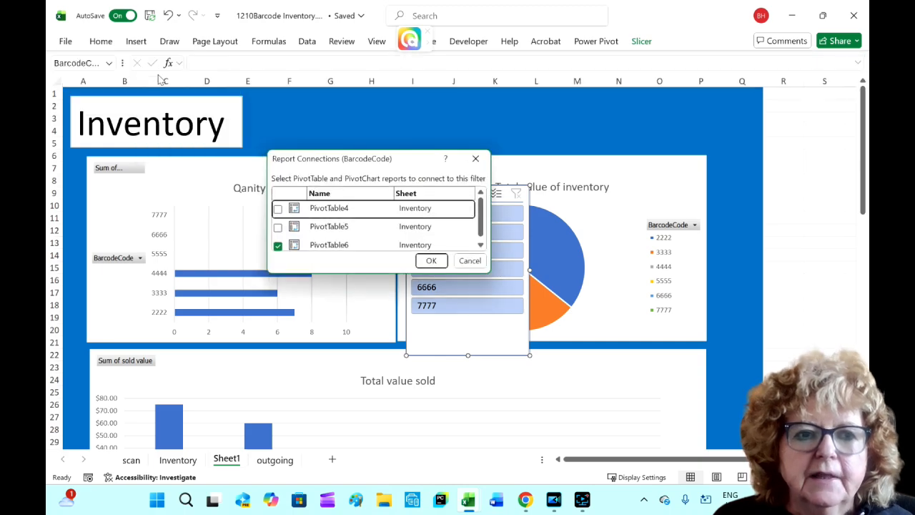
click(278, 209)
click(278, 226)
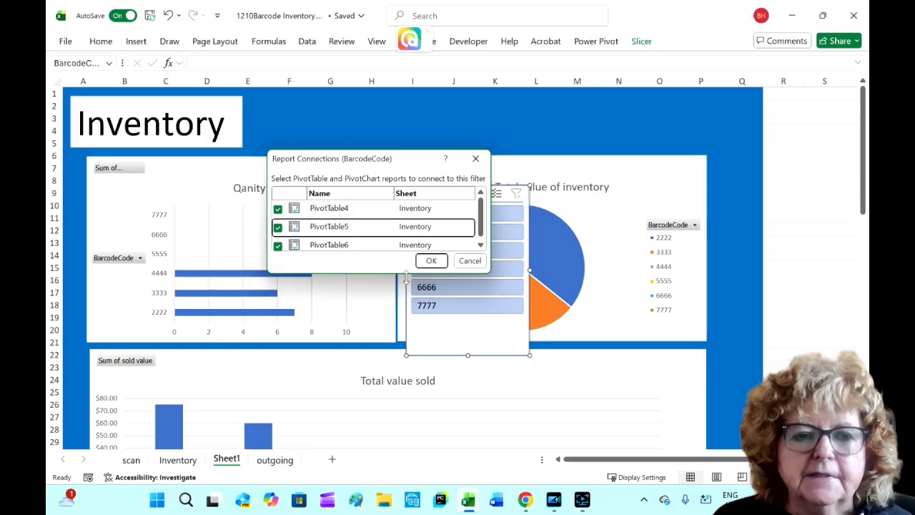
click(431, 261)
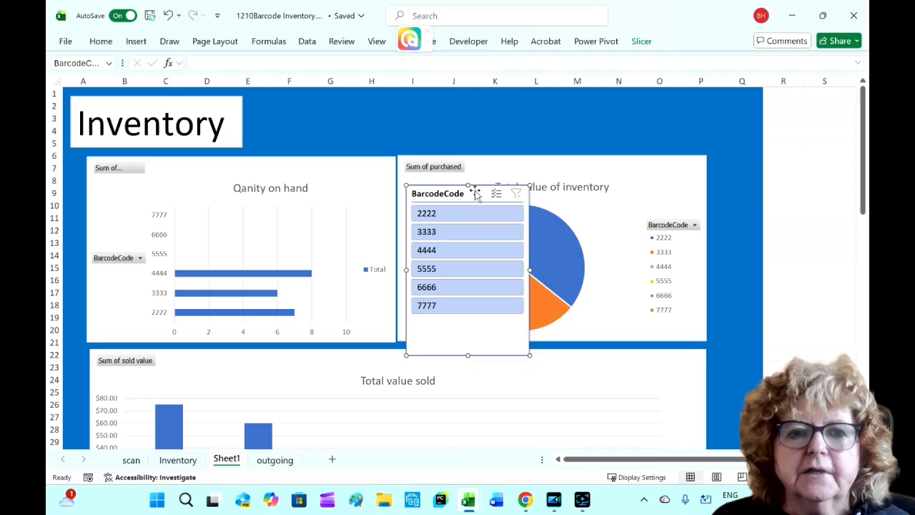
- Set the BarcodeCode slicer to display its buttons in 6 columns
click(641, 41)
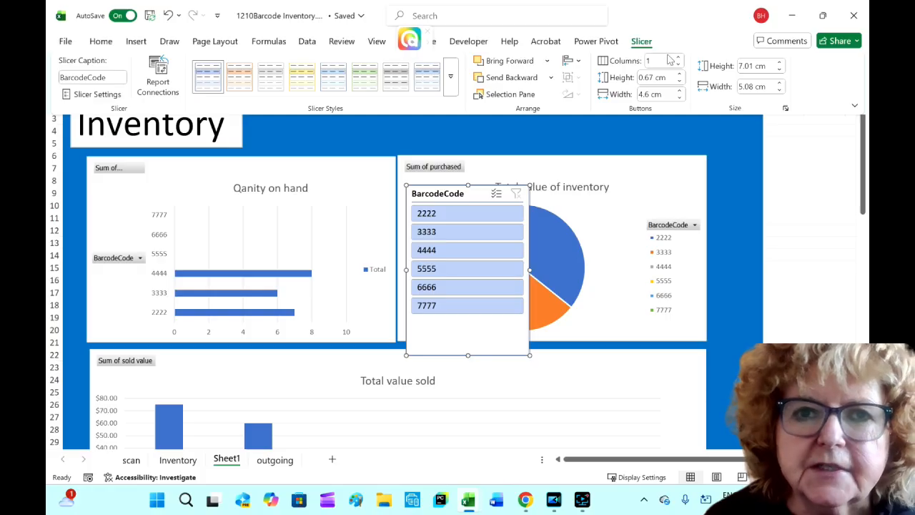
click(657, 60)
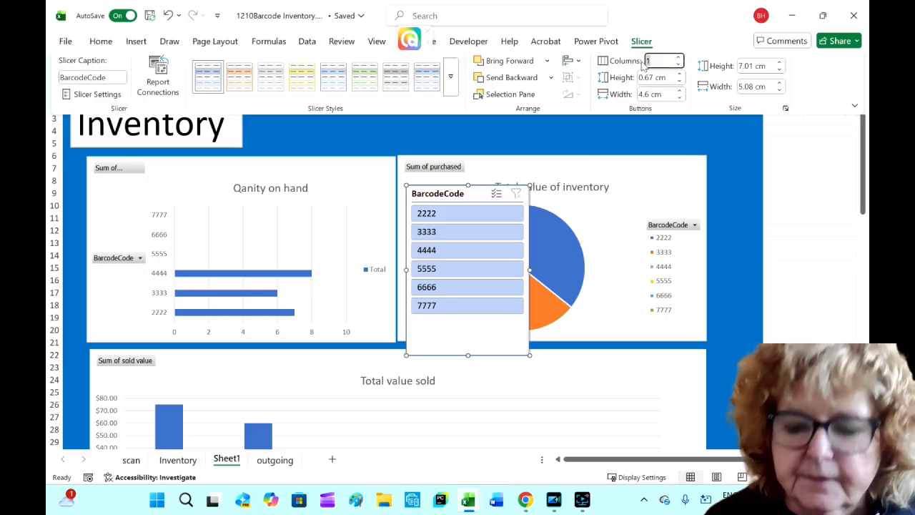
text(6)
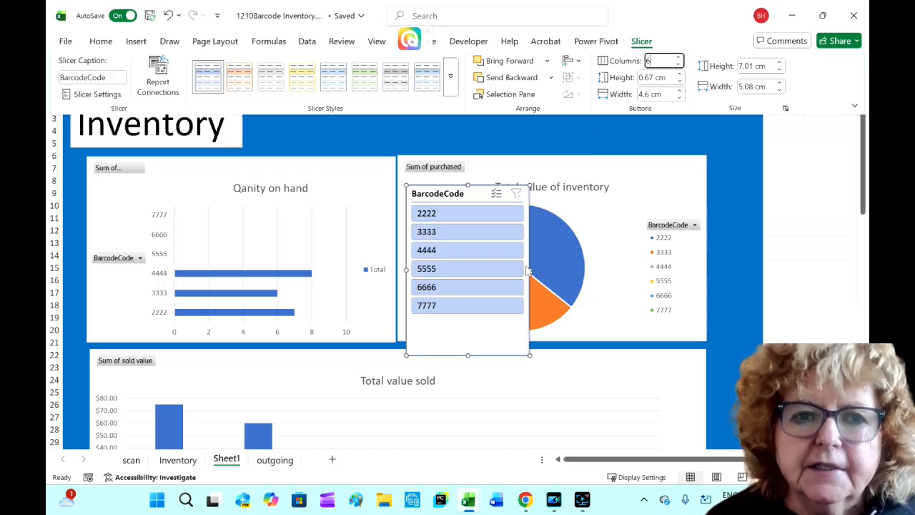
click(497, 334)
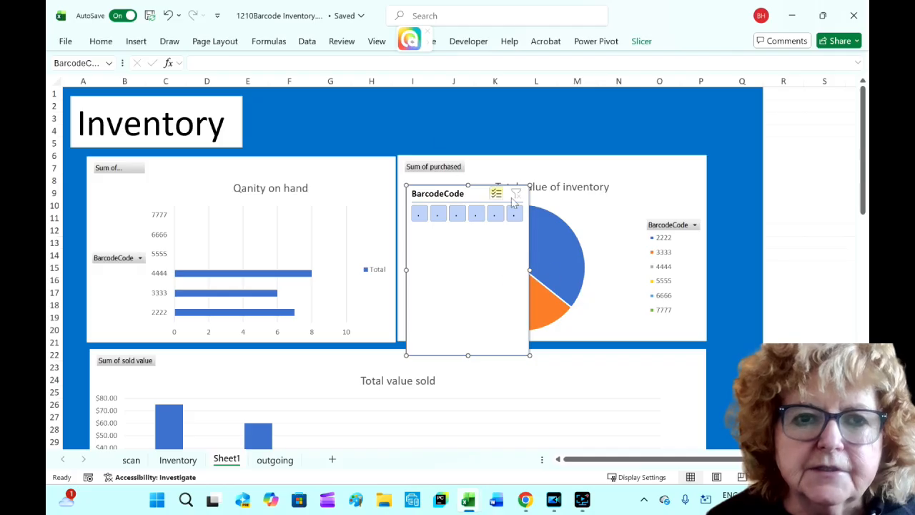
- Move the slicer beside the Inventory title and resize it into a short strip spanning the width of the charts
drag(429, 268, 279, 176)
drag(380, 175, 705, 157)
drag(481, 262, 474, 145)
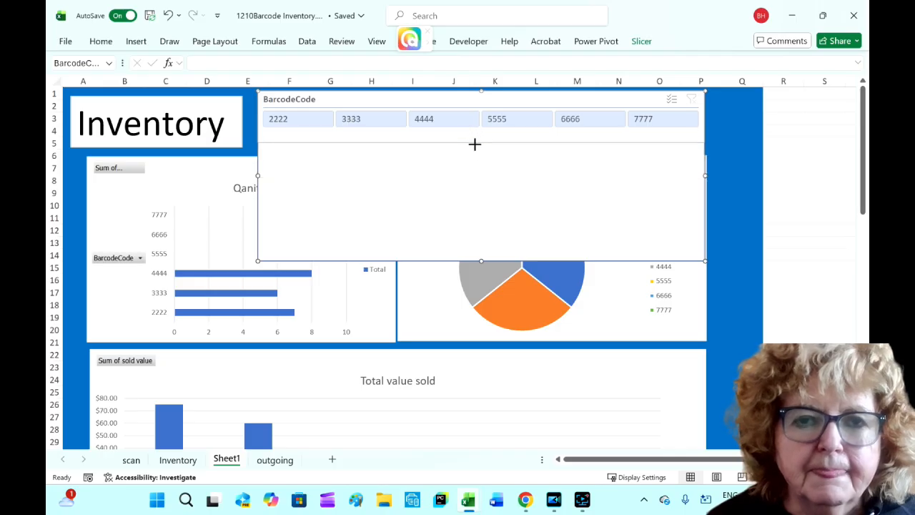
drag(475, 147, 477, 146)
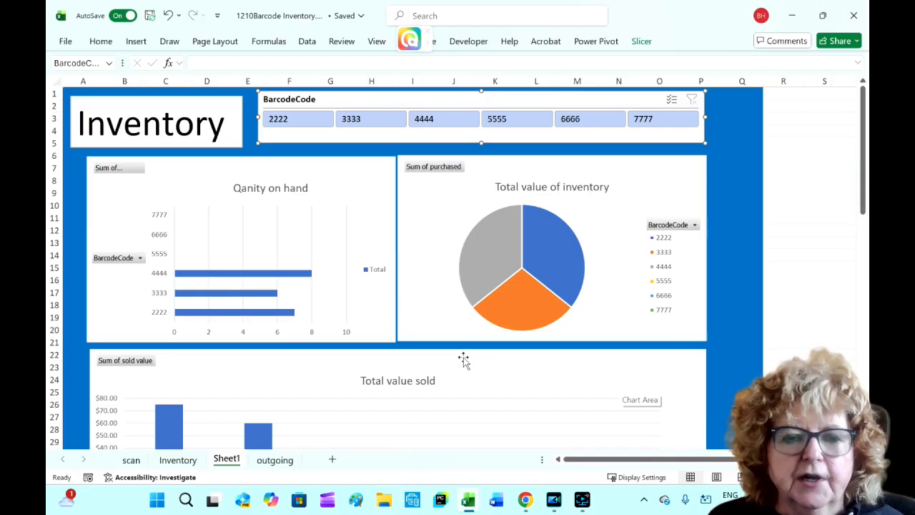
- Test the slicer by filtering the charts to 2222 and to 2222 plus 3333, clearing the filter each time
mouse_move(479, 319)
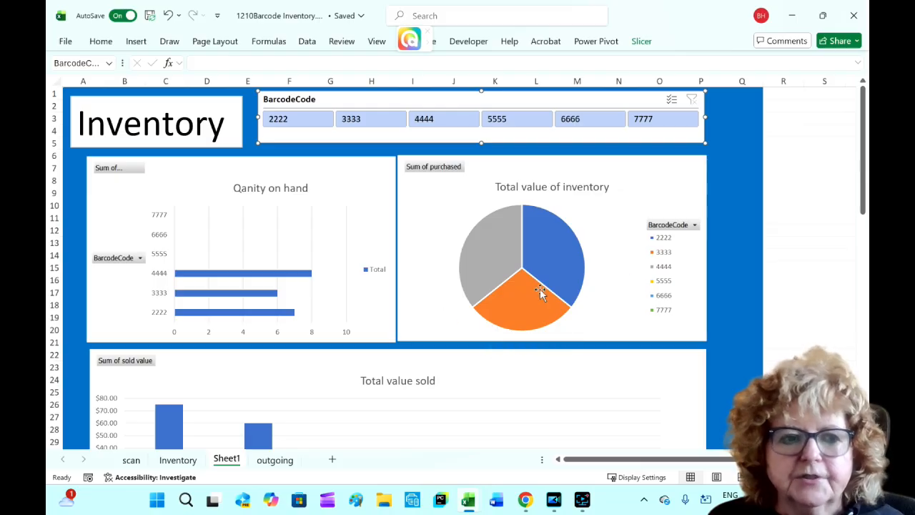
mouse_move(539, 288)
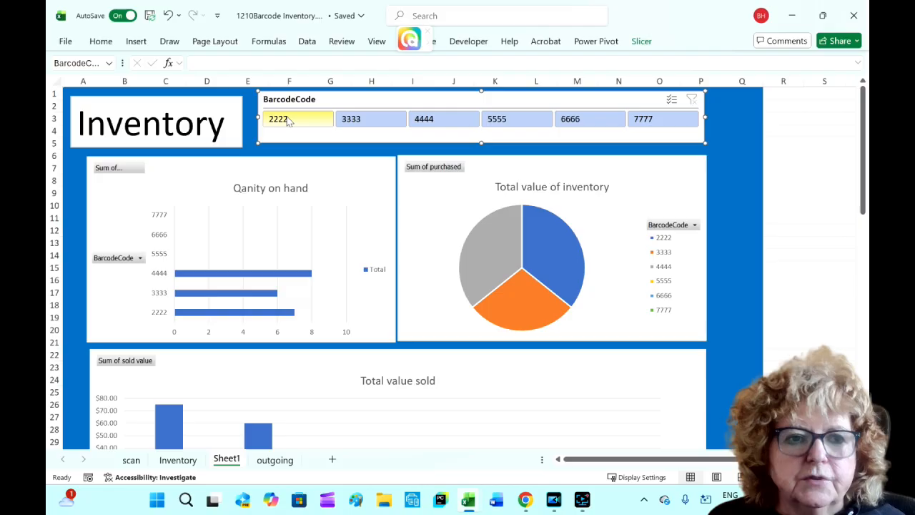
click(288, 122)
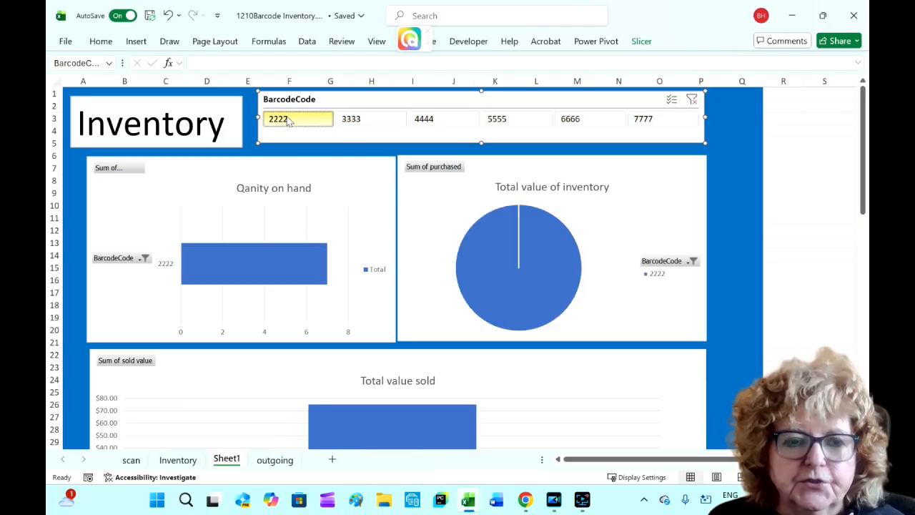
click(692, 100)
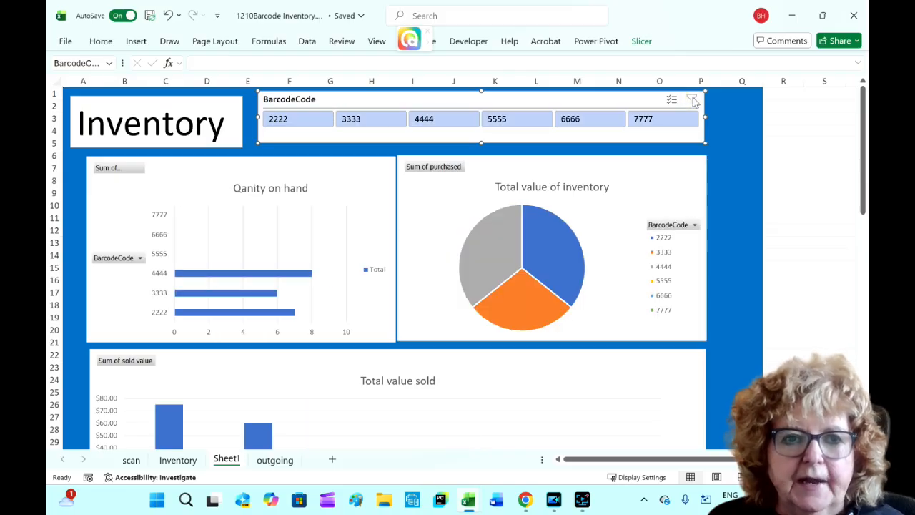
click(294, 120)
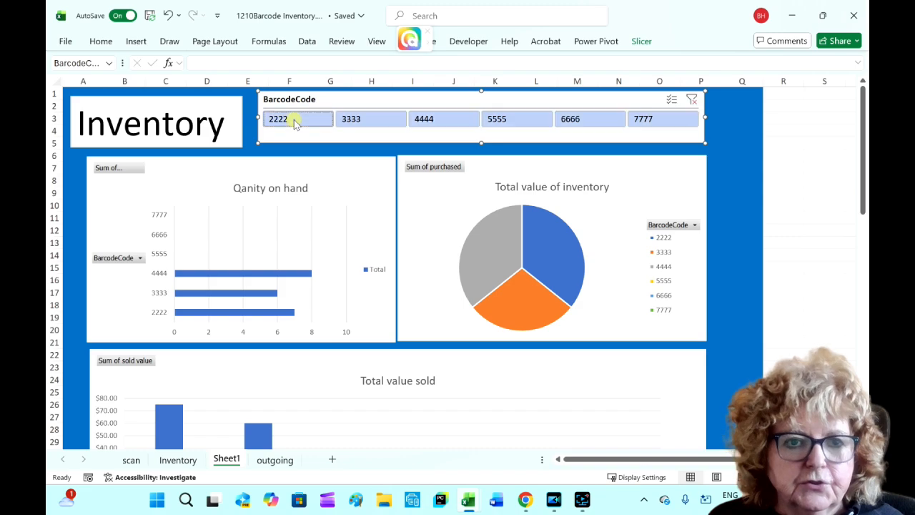
click(371, 122)
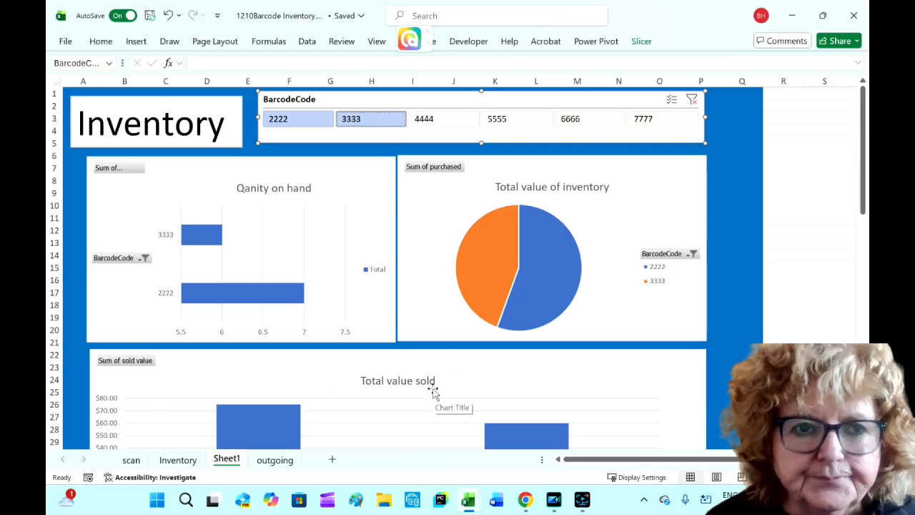
click(691, 100)
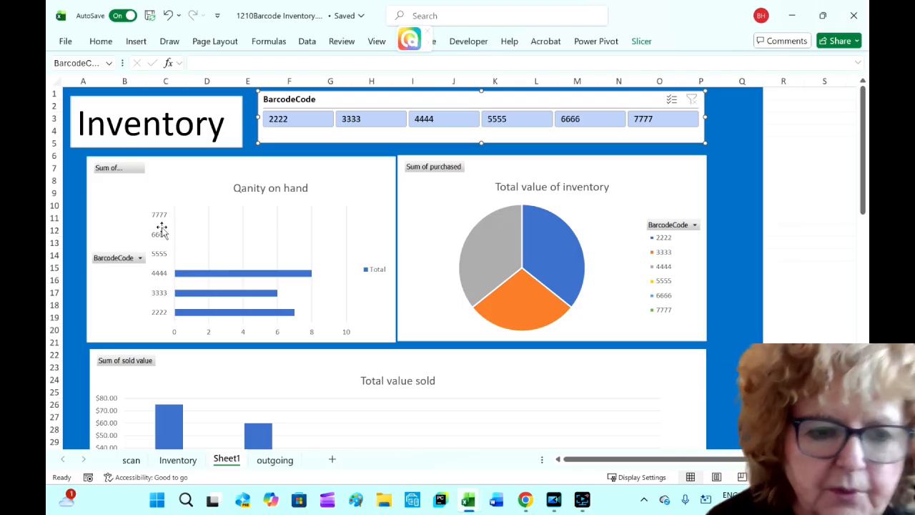
- On the scan sheet, record a quantity of 9 for barcode 5555
click(133, 462)
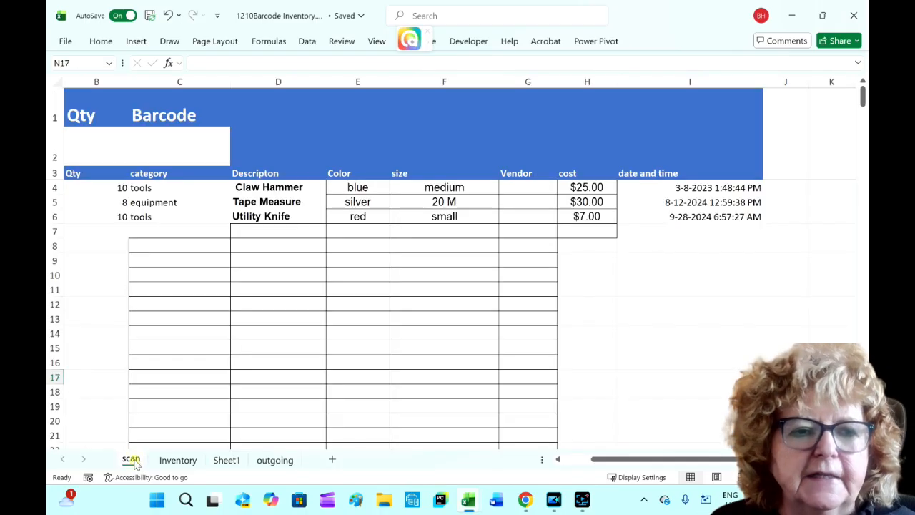
click(81, 143)
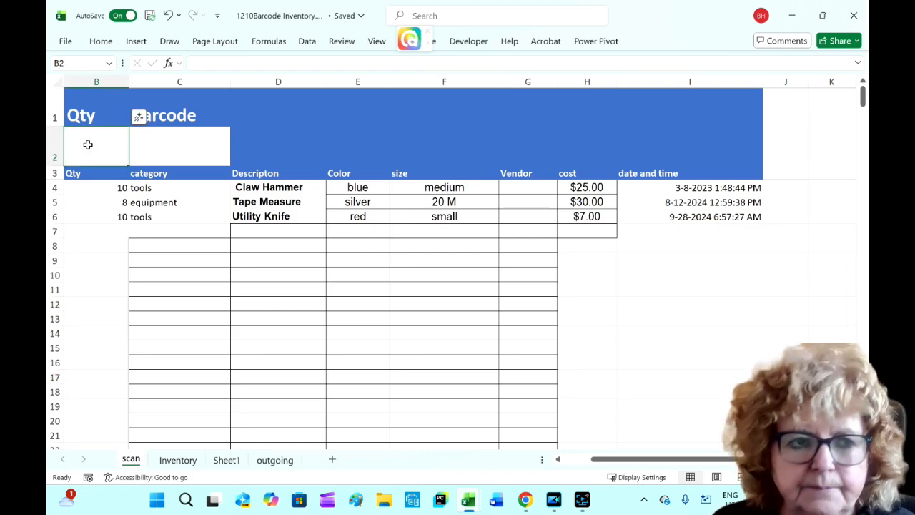
text(9)
click(167, 147)
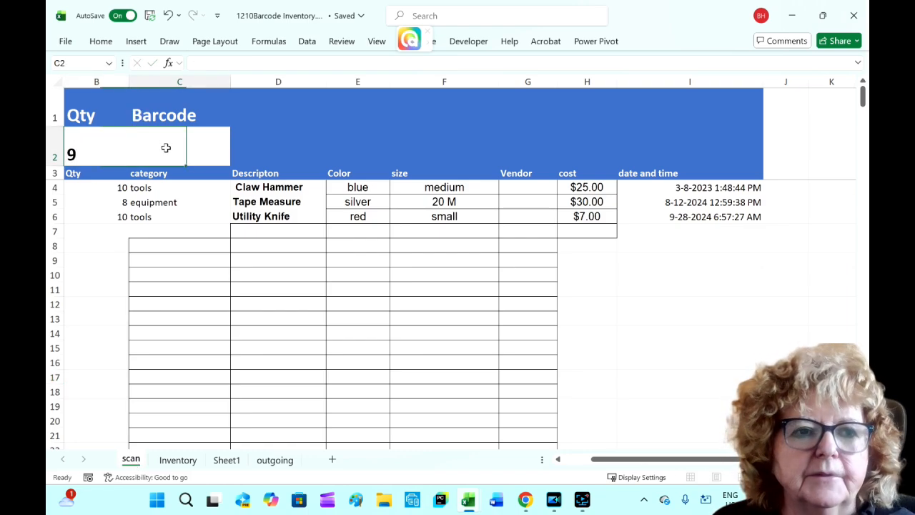
text(55)
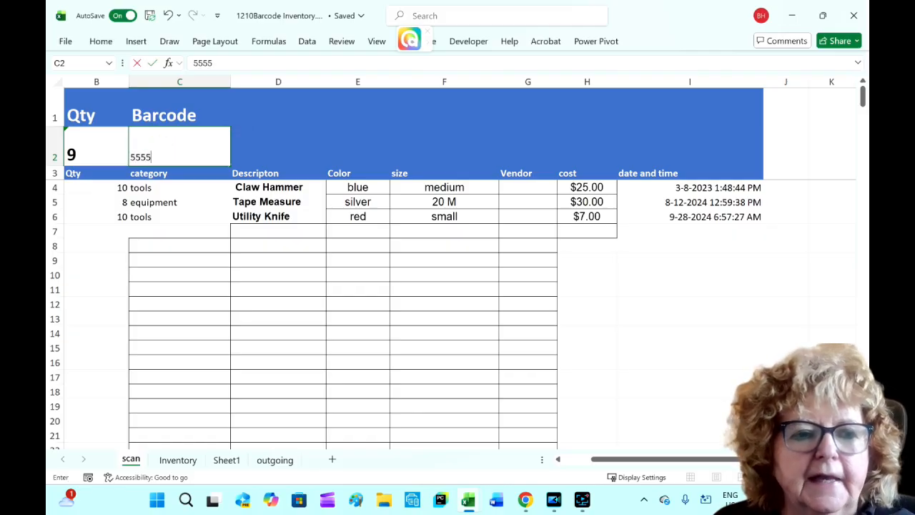
text(55)
key(Return)
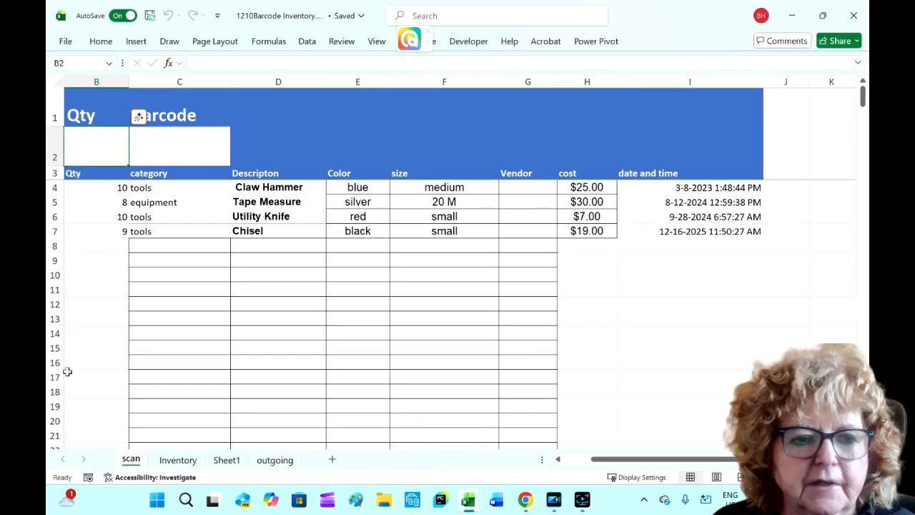
- Check the Inventory table for the new barcode 5555 quantities
click(183, 459)
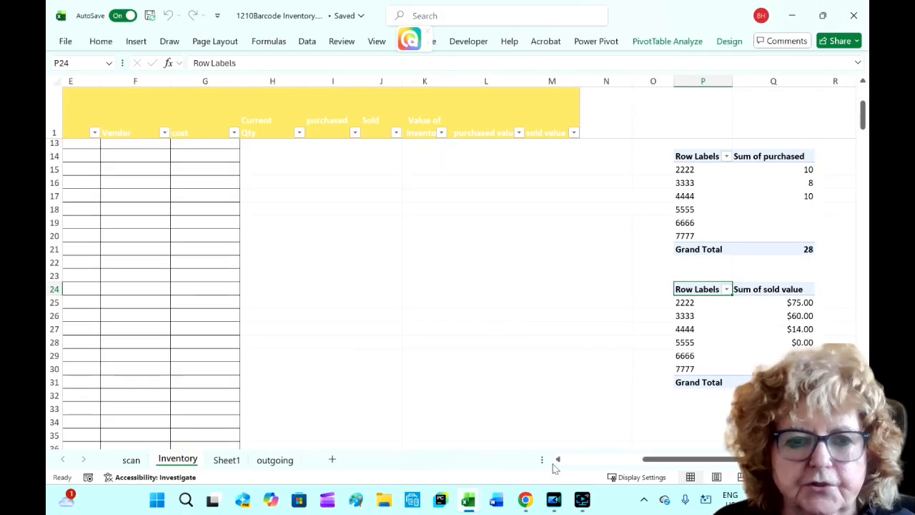
drag(647, 460, 560, 473)
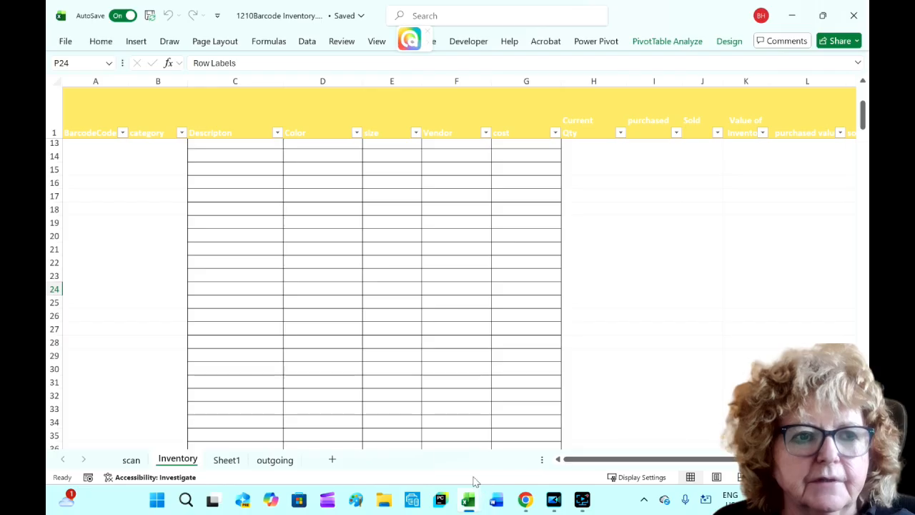
scroll(437, 412, up, 4)
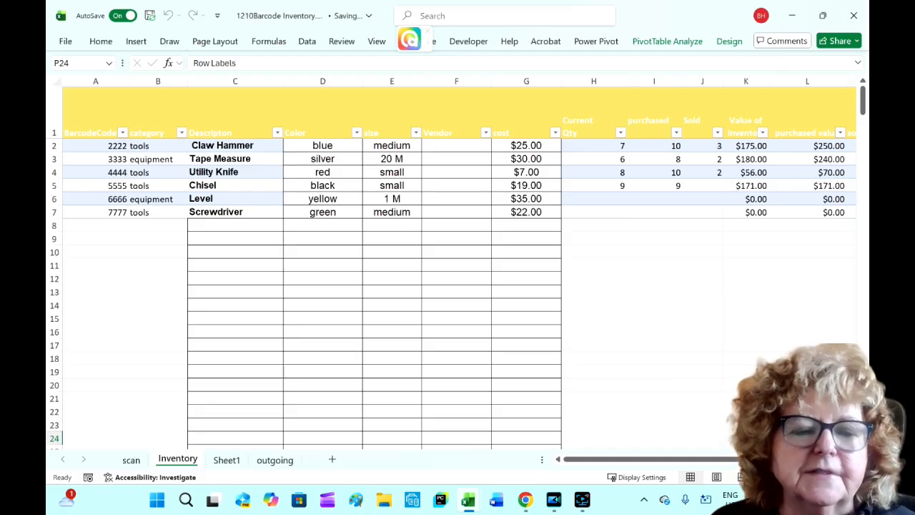
- On the scan sheet, record a quantity of -2 for barcode 5555
click(130, 461)
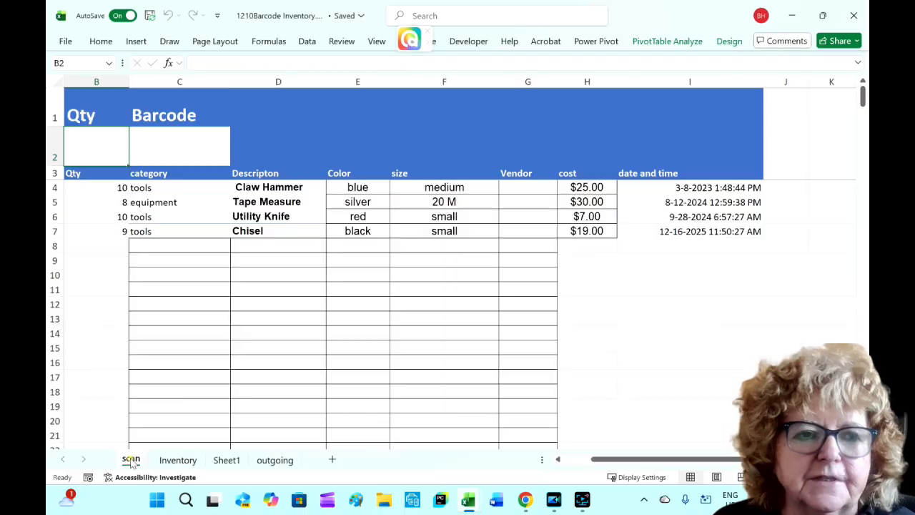
double_click(84, 141)
text(-2)
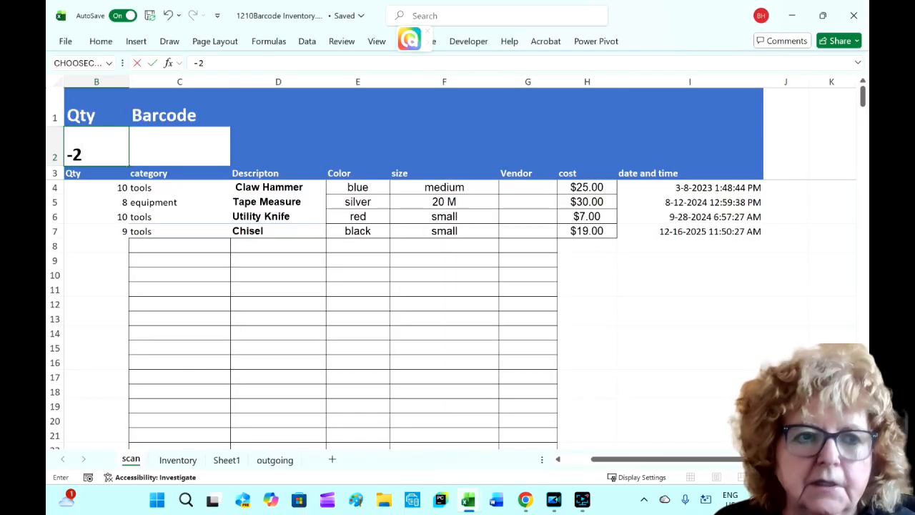
click(153, 147)
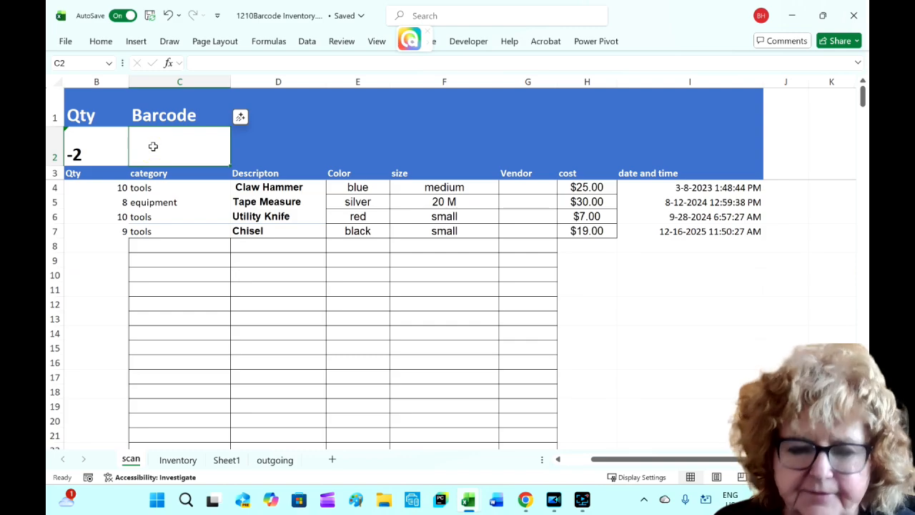
text(5555)
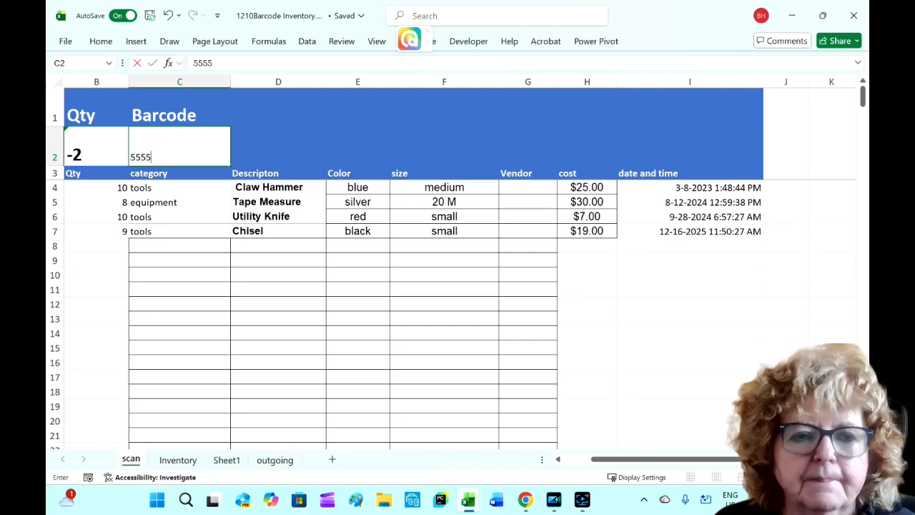
key(Return)
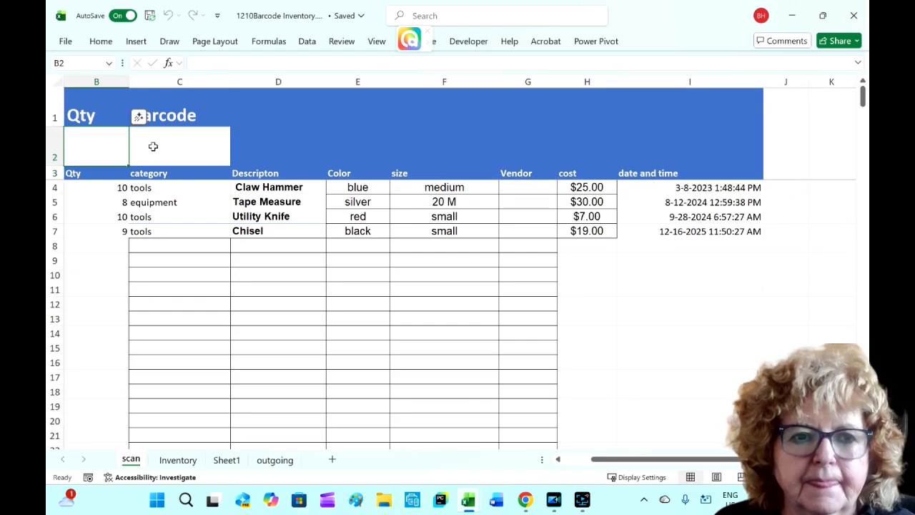
- Review the outgoing and Inventory sheets for the new entries and return to the dashboard sheet
click(275, 460)
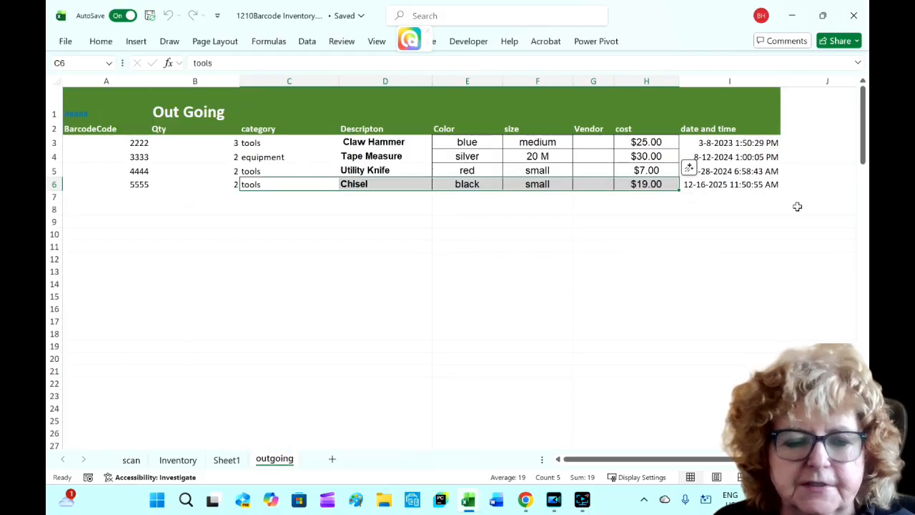
click(177, 460)
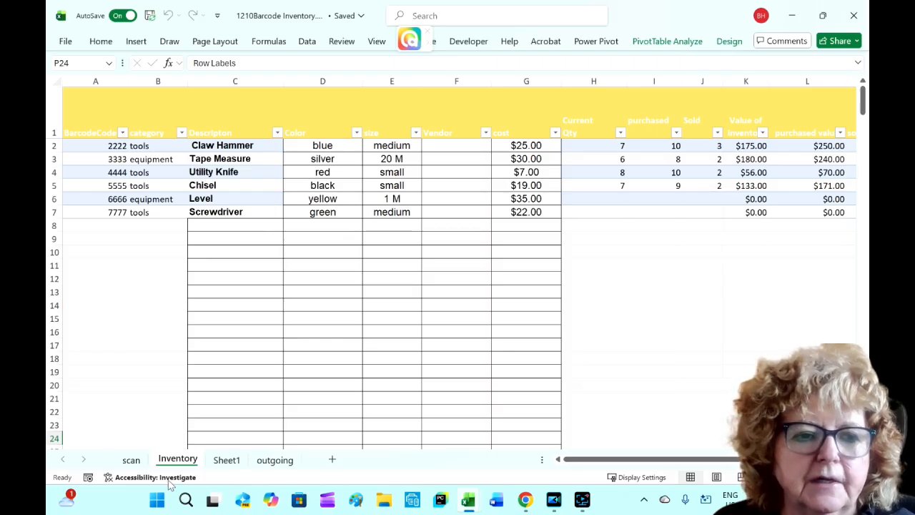
click(225, 459)
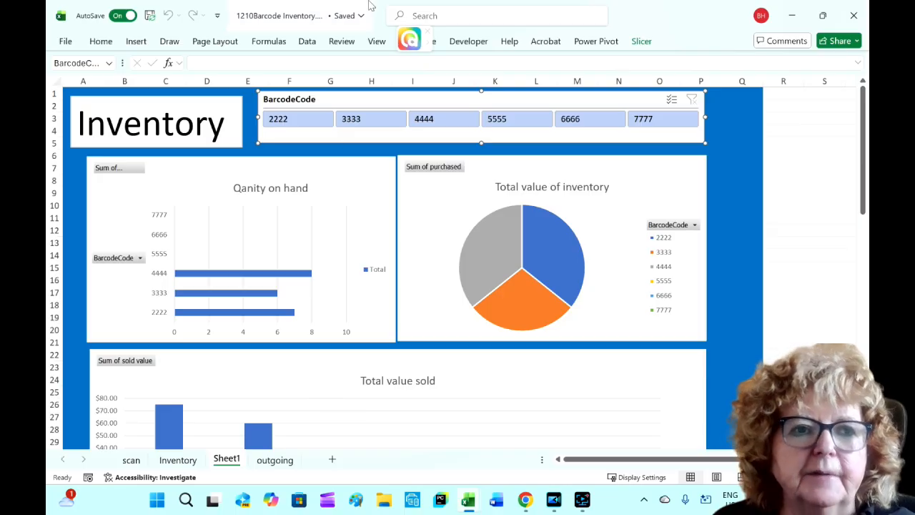
- Refresh all data connections so the dashboard pivot charts include the new scans
click(307, 41)
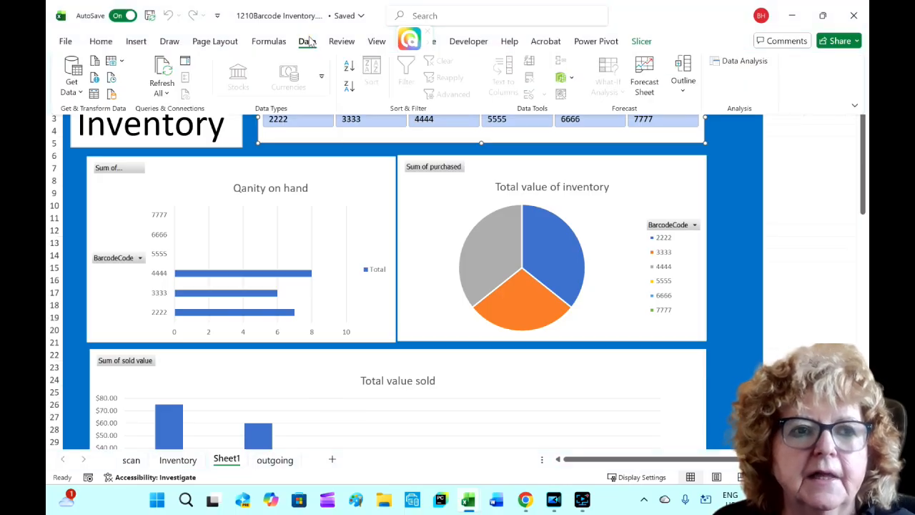
click(164, 71)
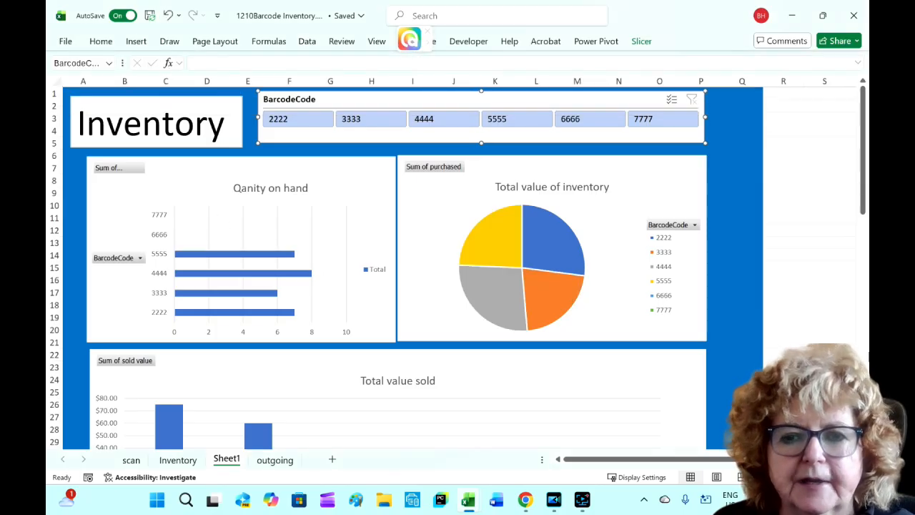
drag(862, 205, 857, 225)
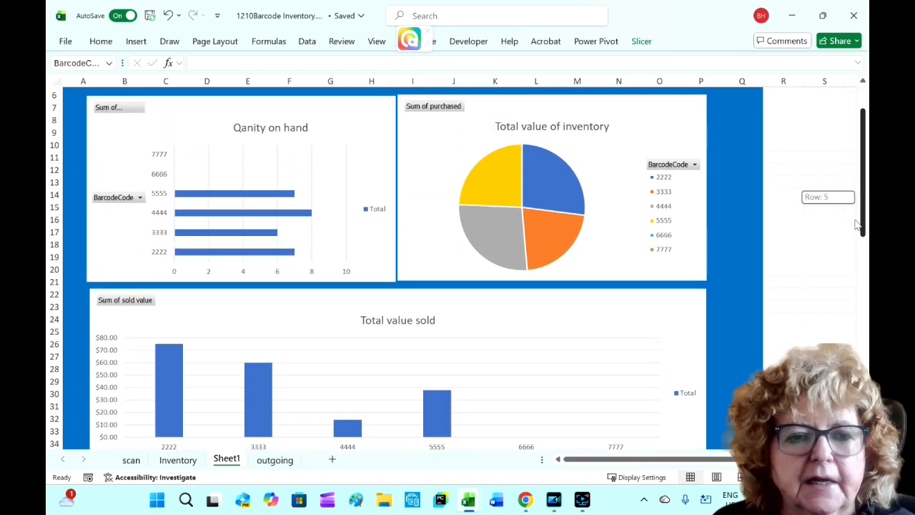
drag(858, 225, 857, 208)
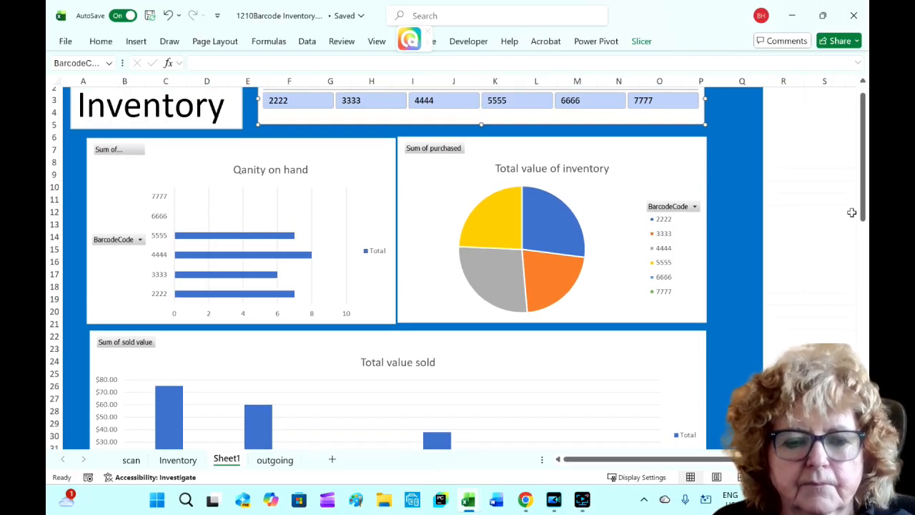